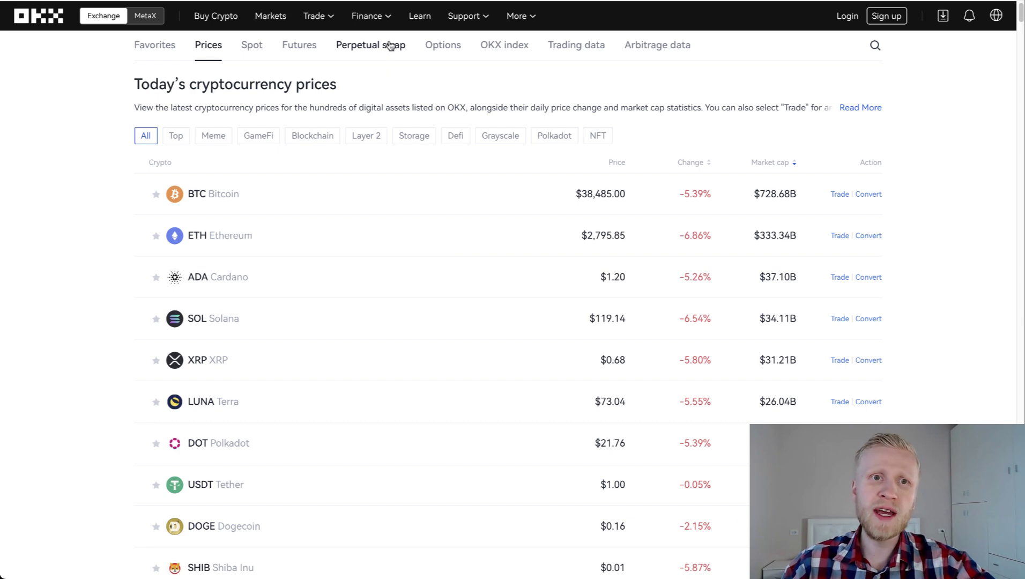
- Open the OKX Earn page from the Finance menu and highlight words in its tagline
mouse_move(378, 21)
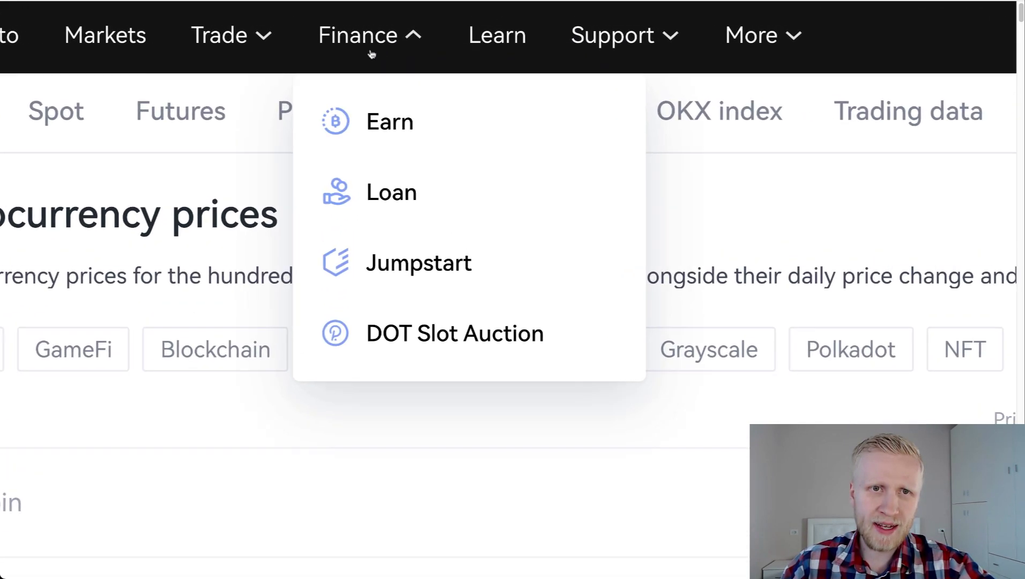
left_click(370, 123)
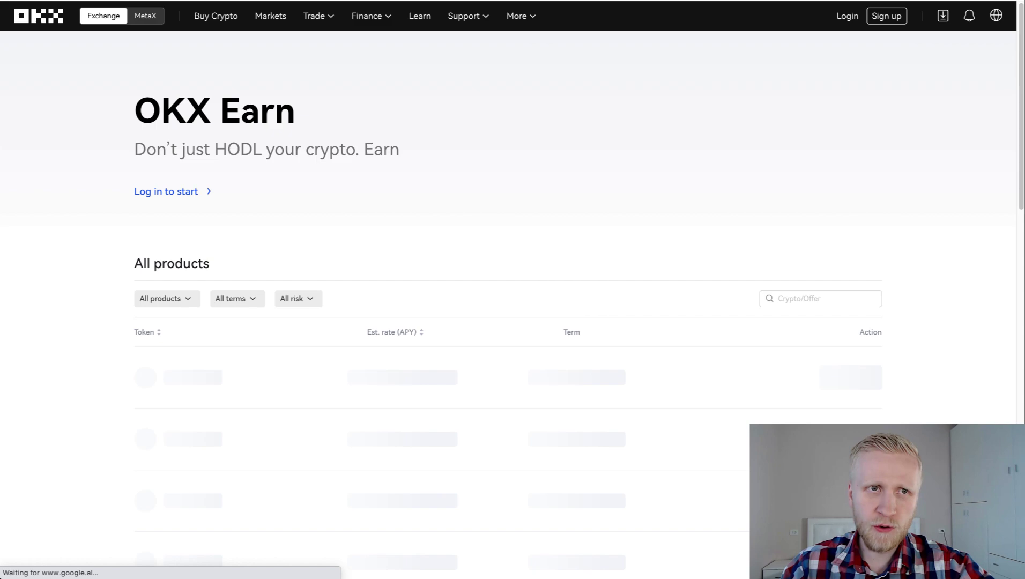
double_click(155, 198)
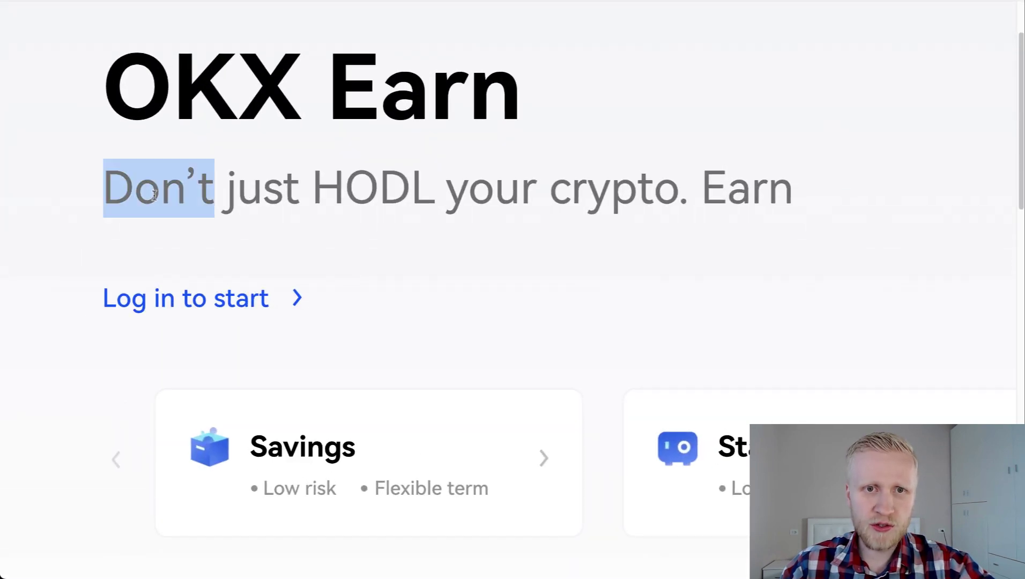
double_click(490, 188)
left_click(889, 181)
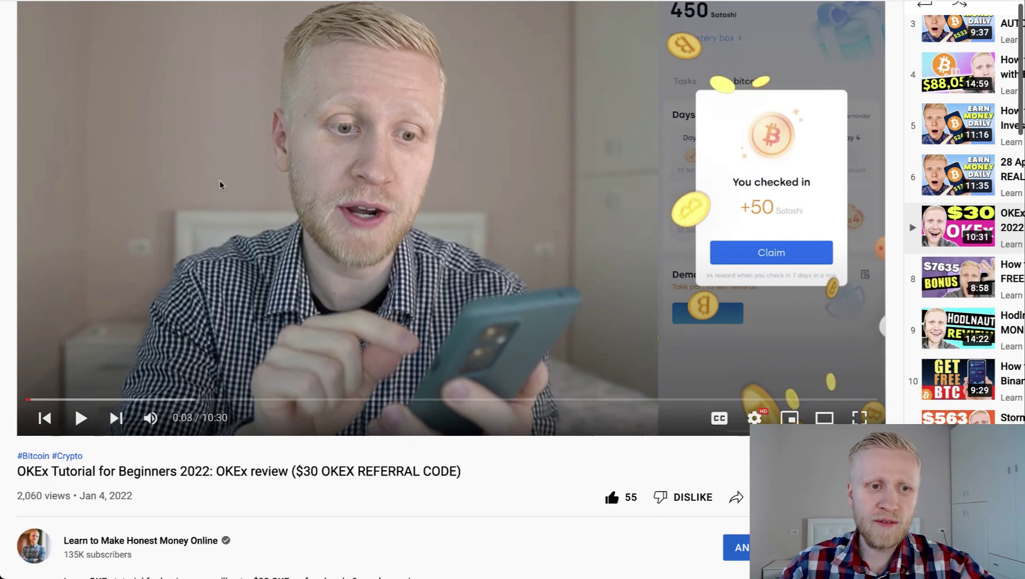
- Scroll the tutorial video page down to the description and back up
scroll(223, 184, "down", 4)
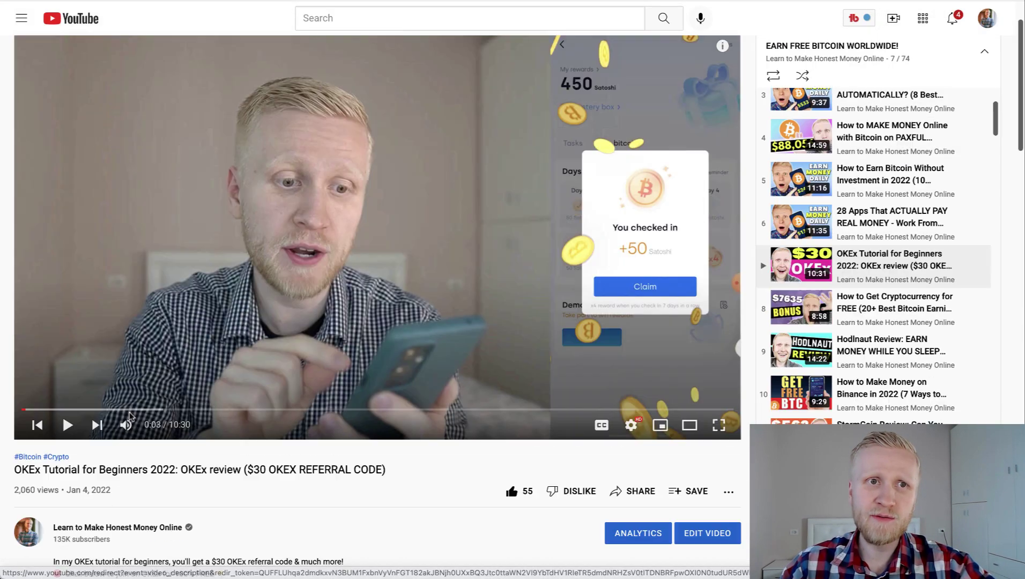
scroll(132, 415, "up", 2)
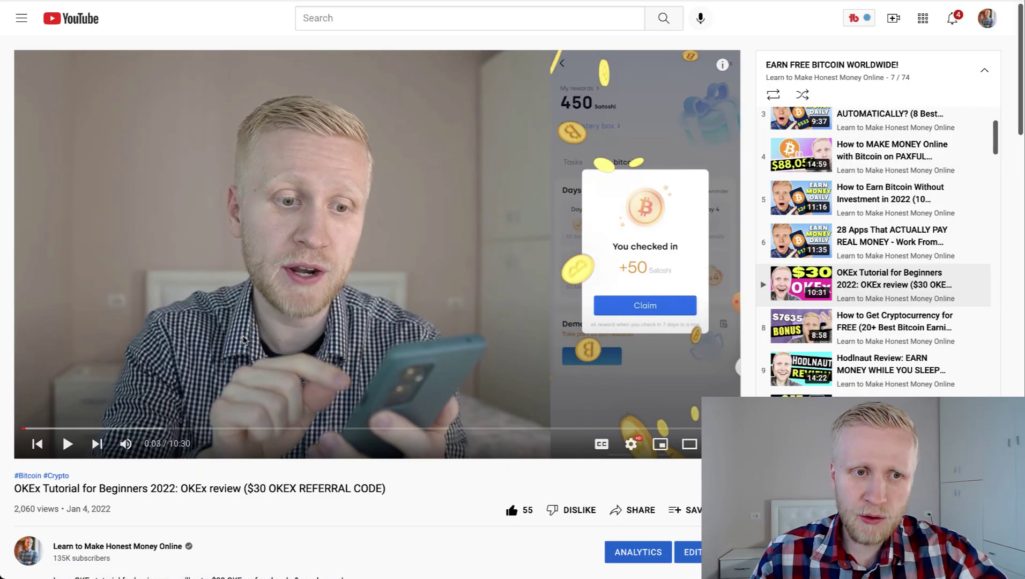
- Highlight both commission kickback-rate lines, then switch the form to phone sign-up
scroll(243, 339, "down", 3)
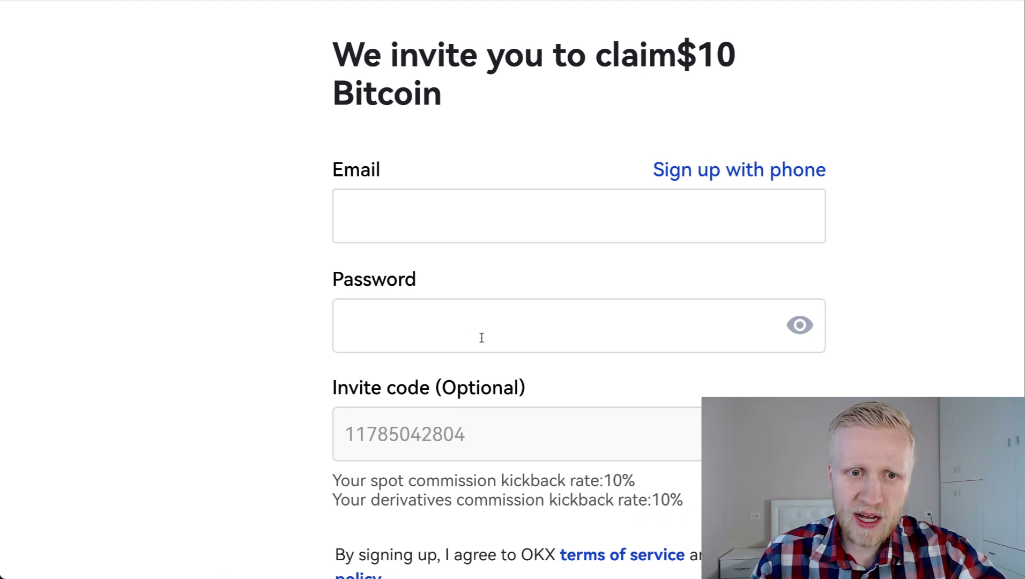
scroll(480, 339, "down", 5)
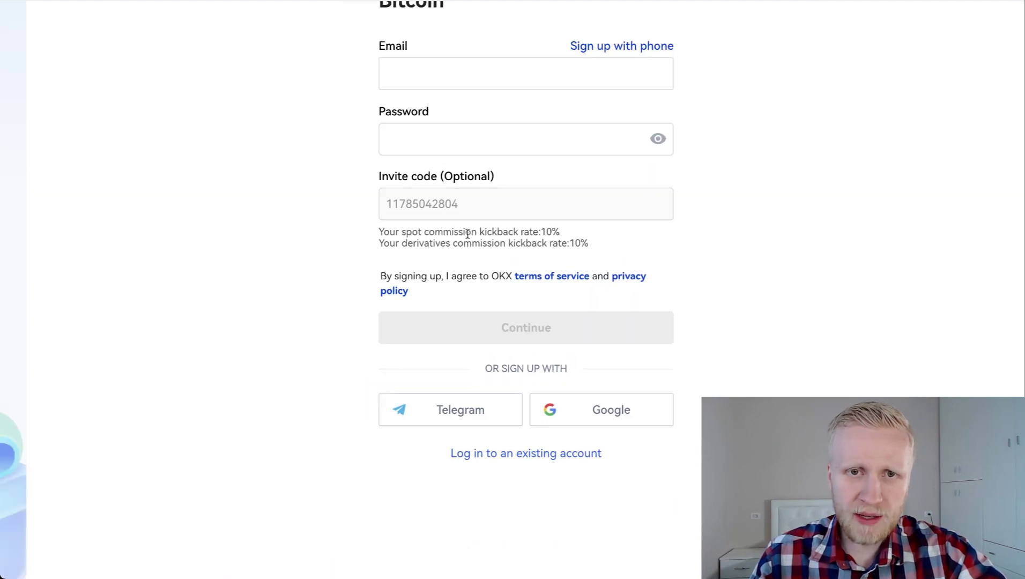
triple_click(493, 233)
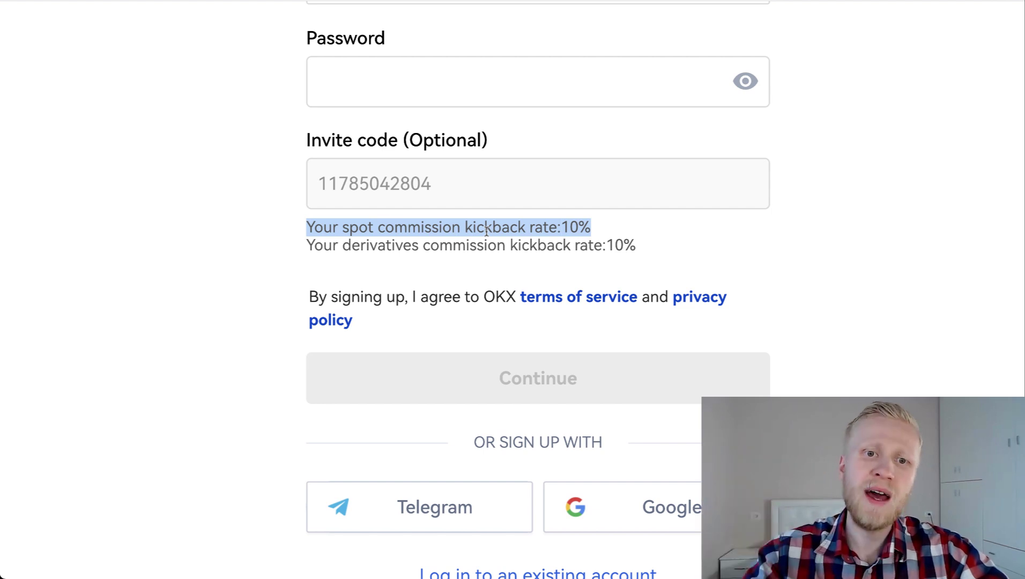
left_click(651, 258, "shift")
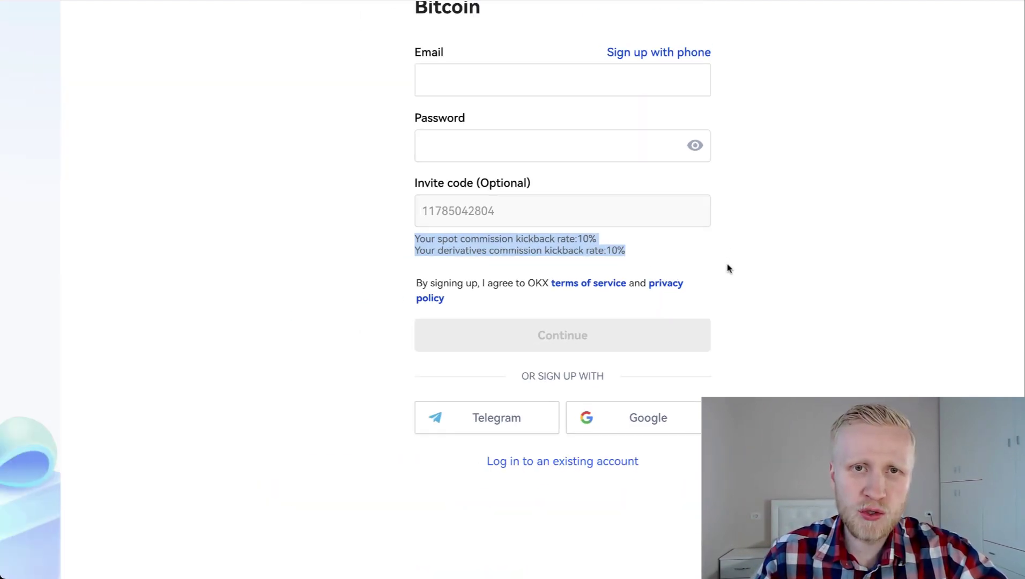
left_click(689, 52)
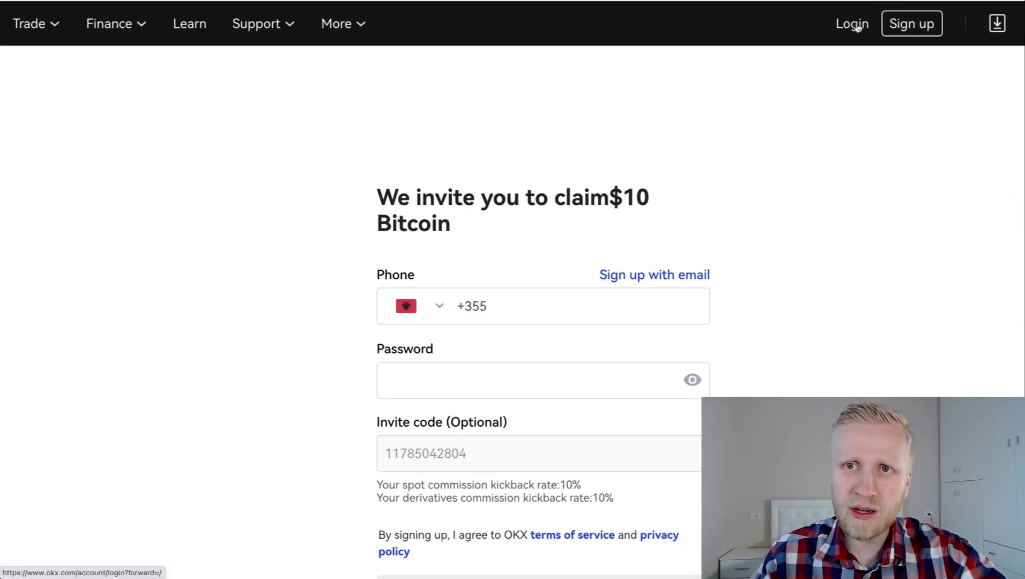
- Log in, then view the Buy Crypto payment methods list and close it
left_click(856, 26)
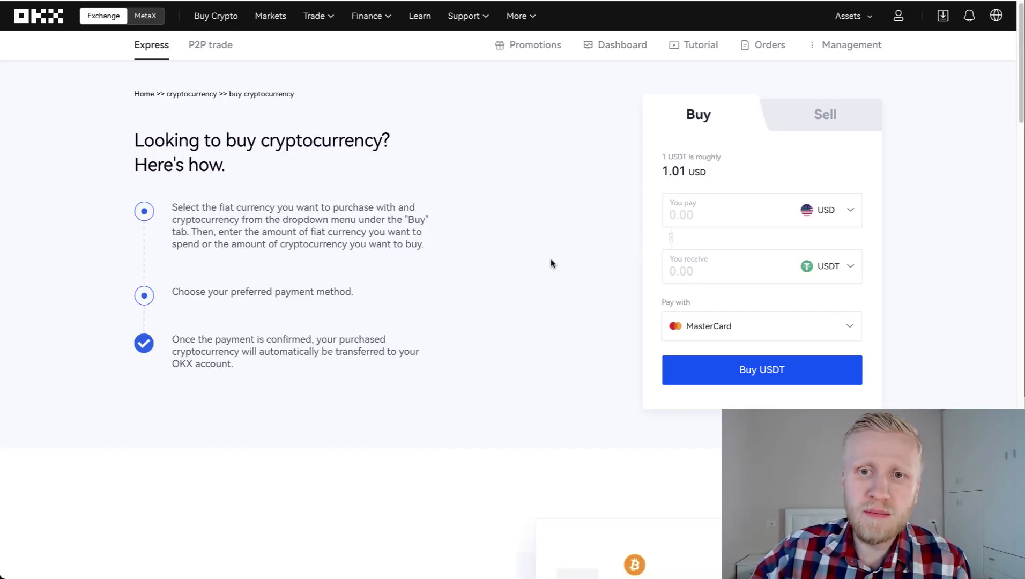
left_click(785, 326)
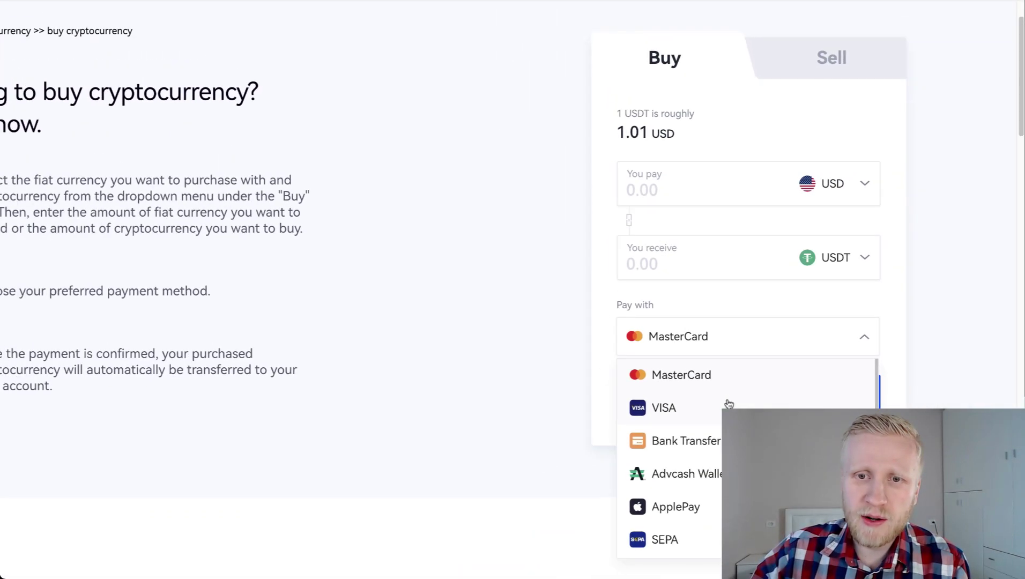
scroll(729, 403, "down", 3)
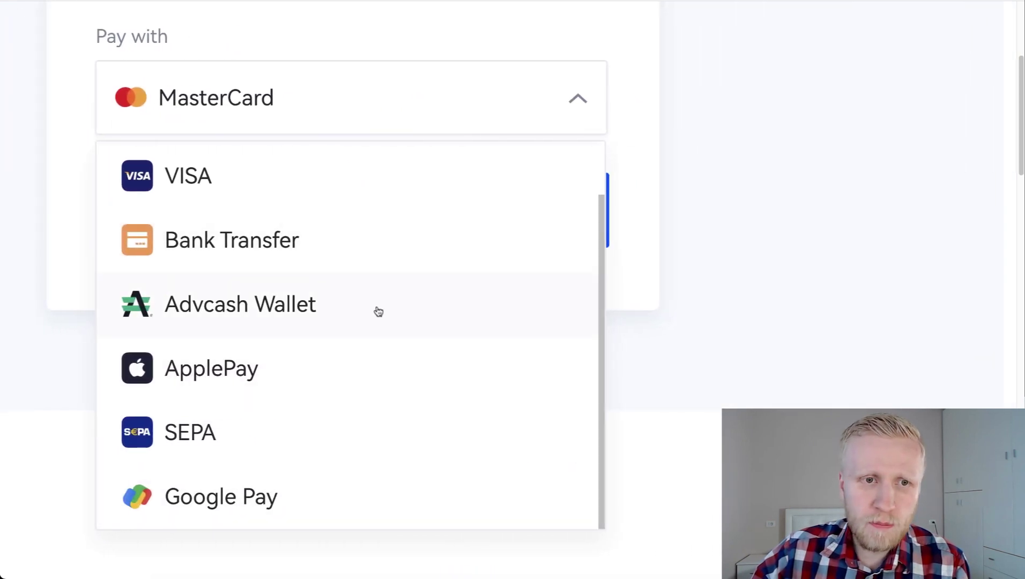
scroll(379, 311, "up", 2)
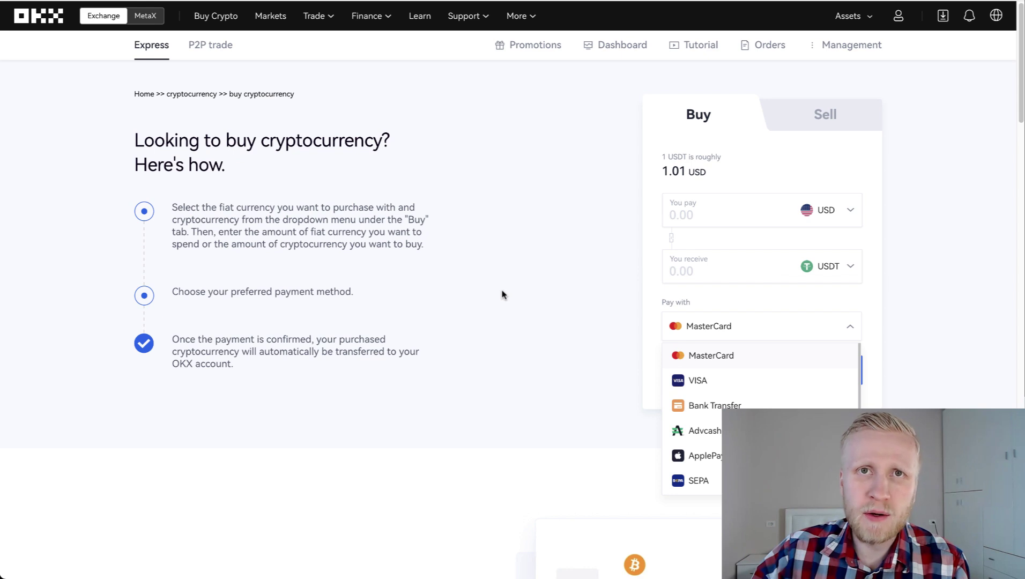
left_click(502, 294)
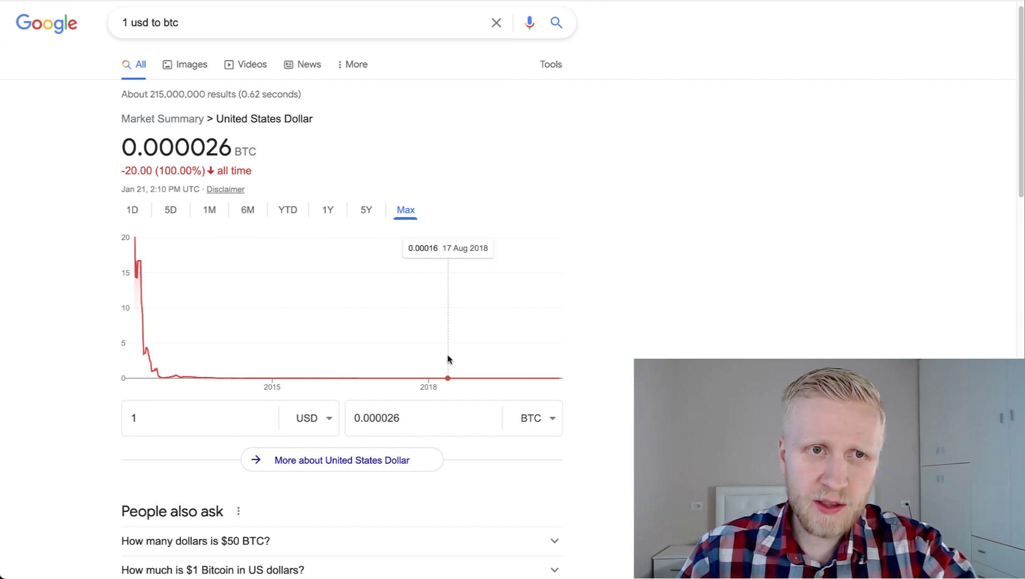
- Check the '1 usd to btc' and '1 inr to btc' results, then return to OKX
scroll(178, 72, "up", 1)
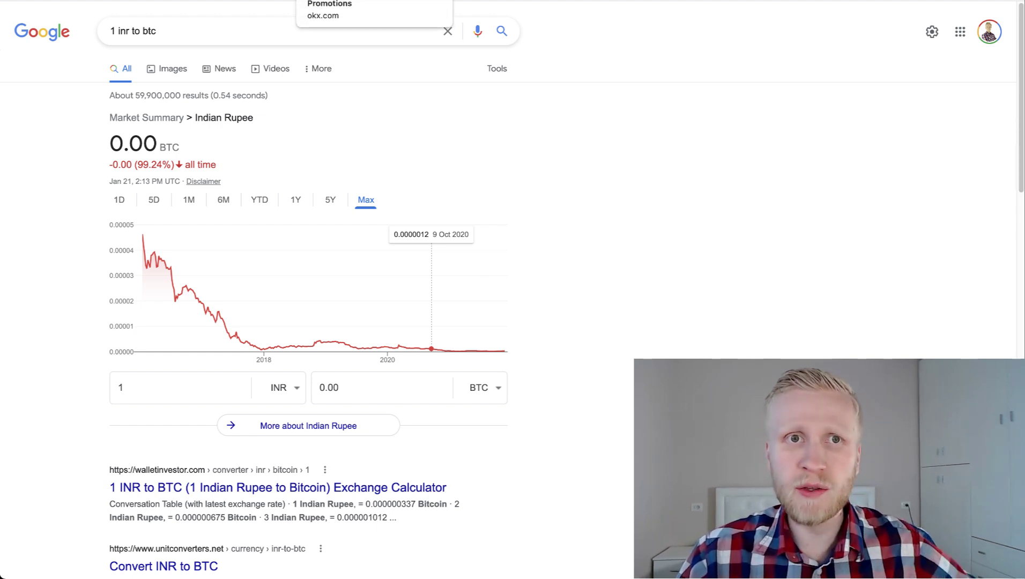
left_click(330, 1)
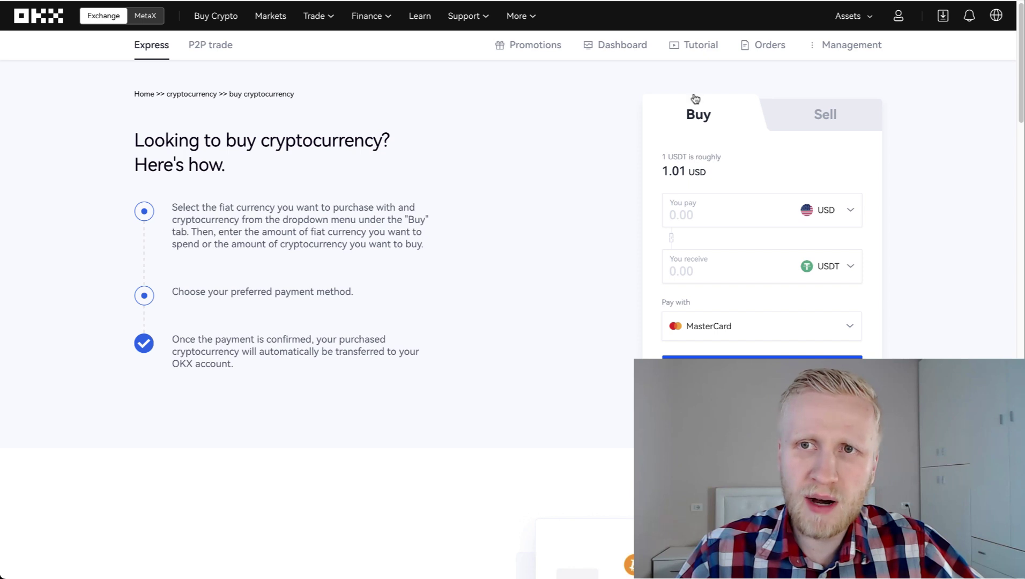
- Open the OKX crypto deposit page and choose USDT
mouse_move(870, 20)
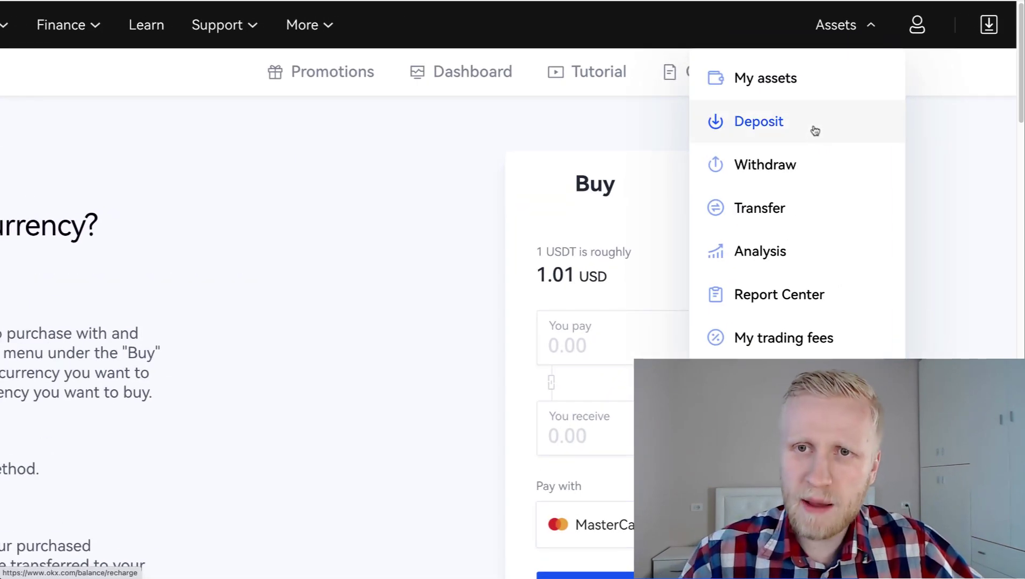
left_click(819, 130)
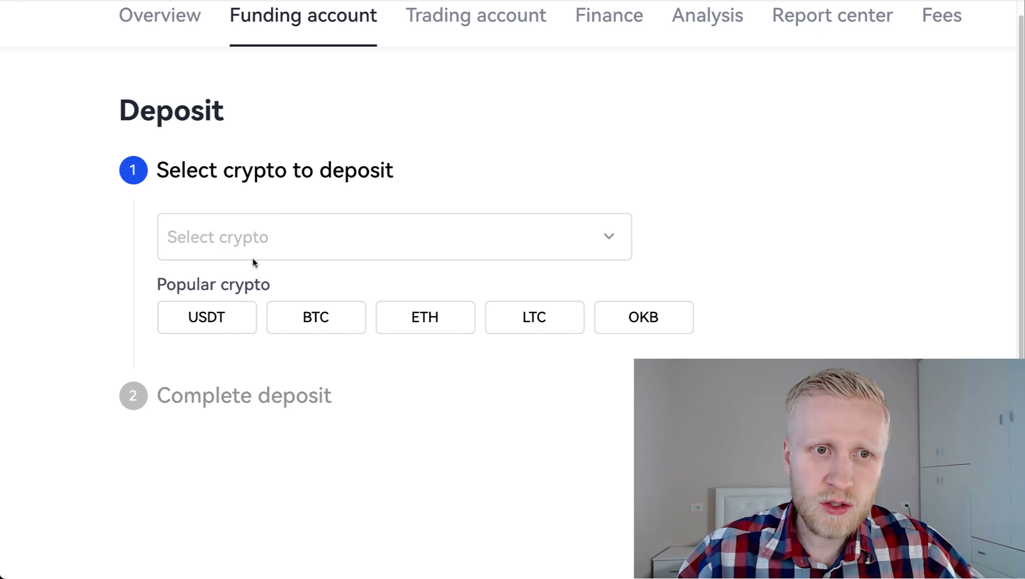
left_click(197, 325)
- Select USDT-TRC20 as the deposit network
scroll(209, 353, "down", 1)
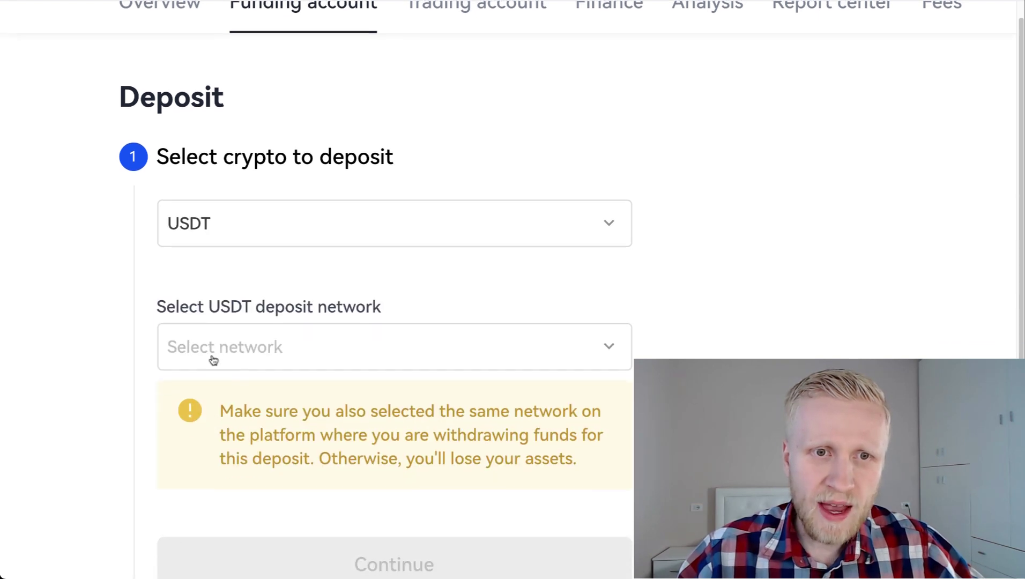
scroll(210, 359, "down", 2)
scroll(211, 359, "left", 1)
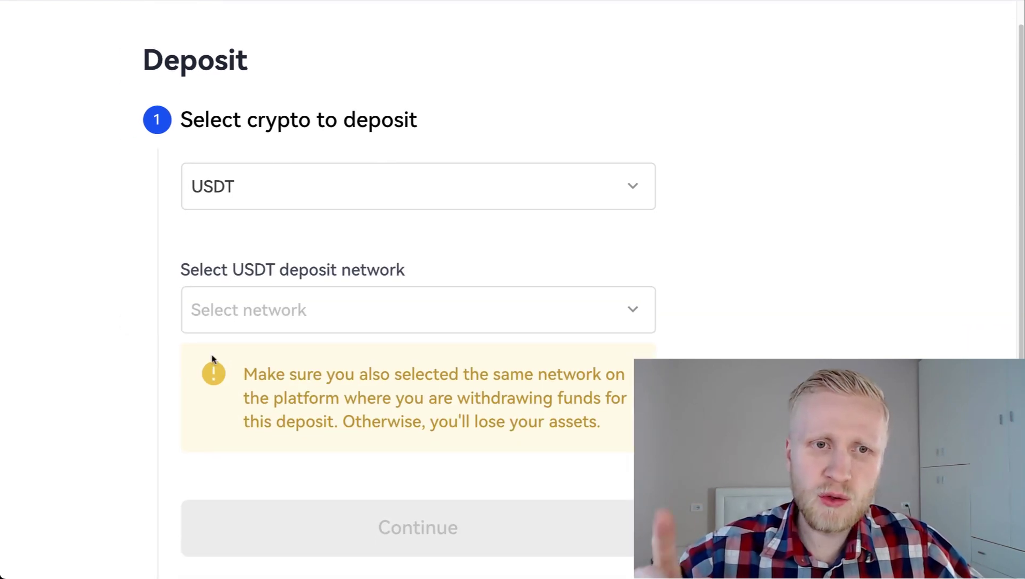
scroll(248, 335, "down", 2)
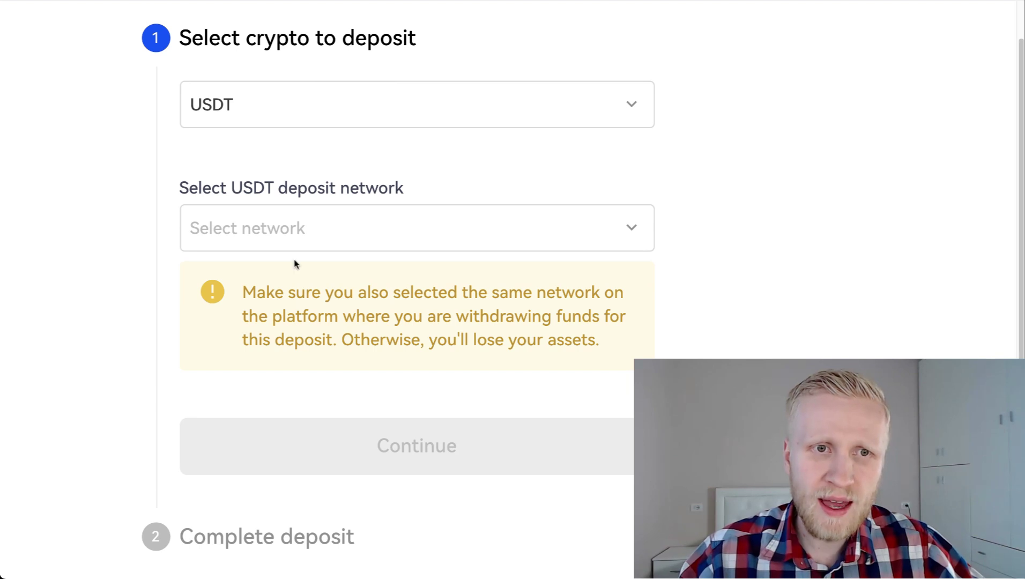
left_click(300, 247)
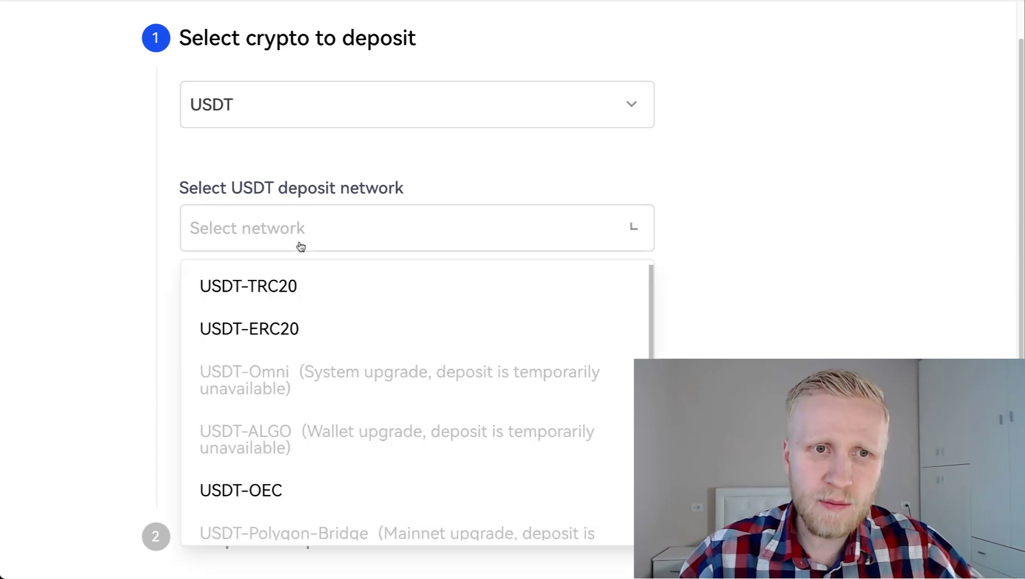
left_click(227, 292)
scroll(332, 351, "down", 2)
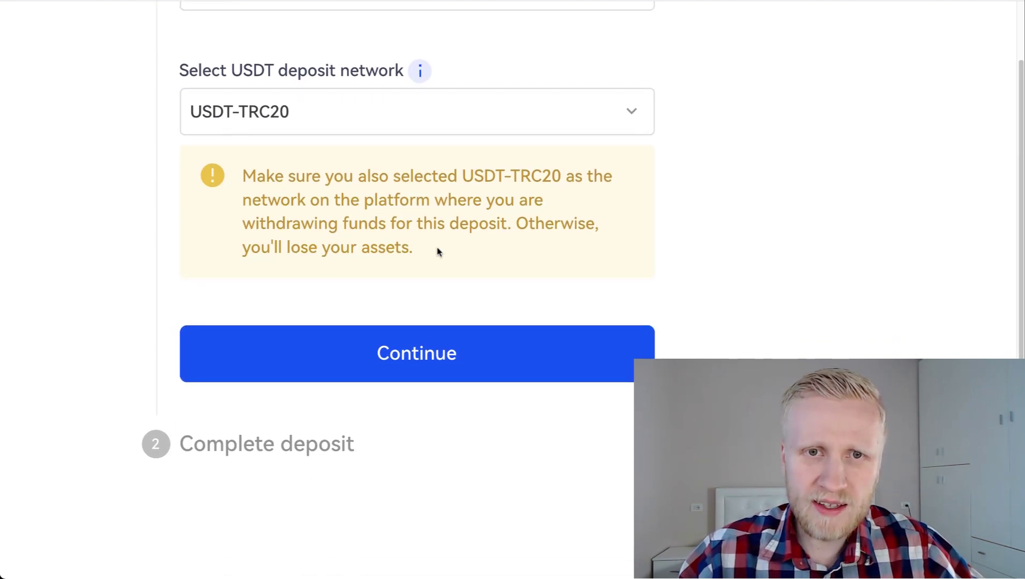
scroll(343, 273, "down", 2)
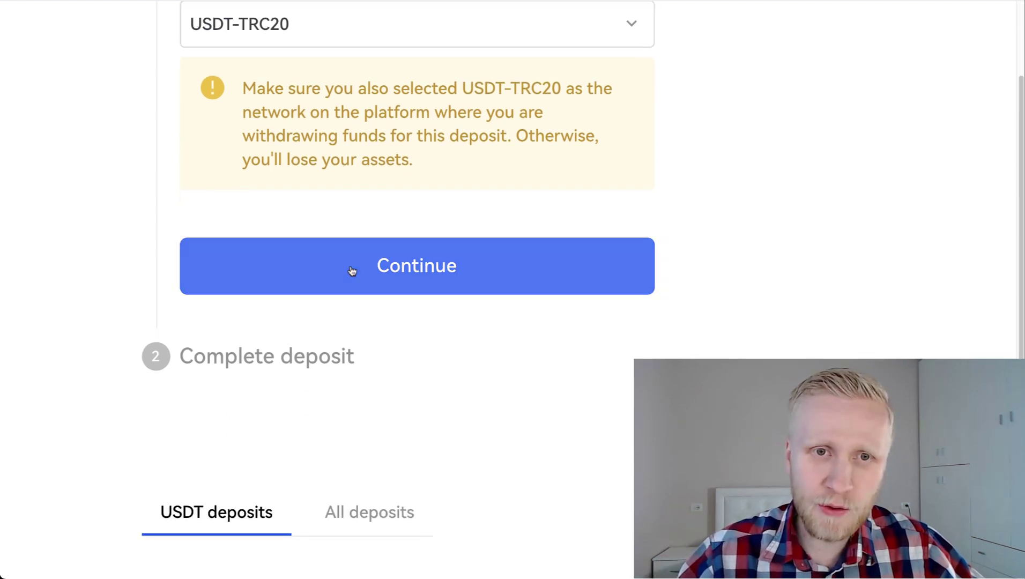
- Get the USDT-TRC20 deposit address, dismissing the USDT-only warning for good
left_click(351, 271)
scroll(357, 266, "up", 5)
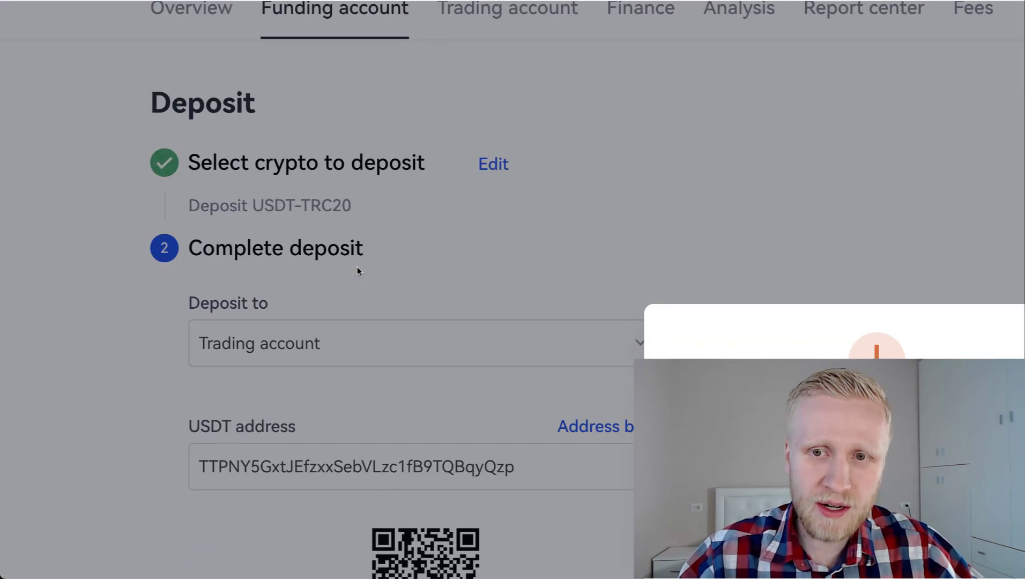
scroll(357, 267, "down", 1)
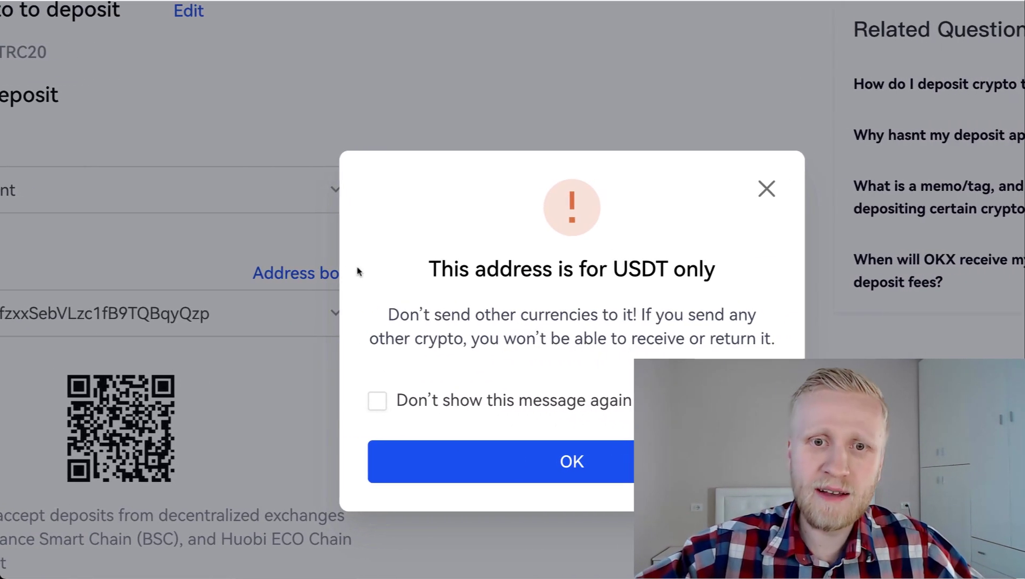
left_click(434, 411)
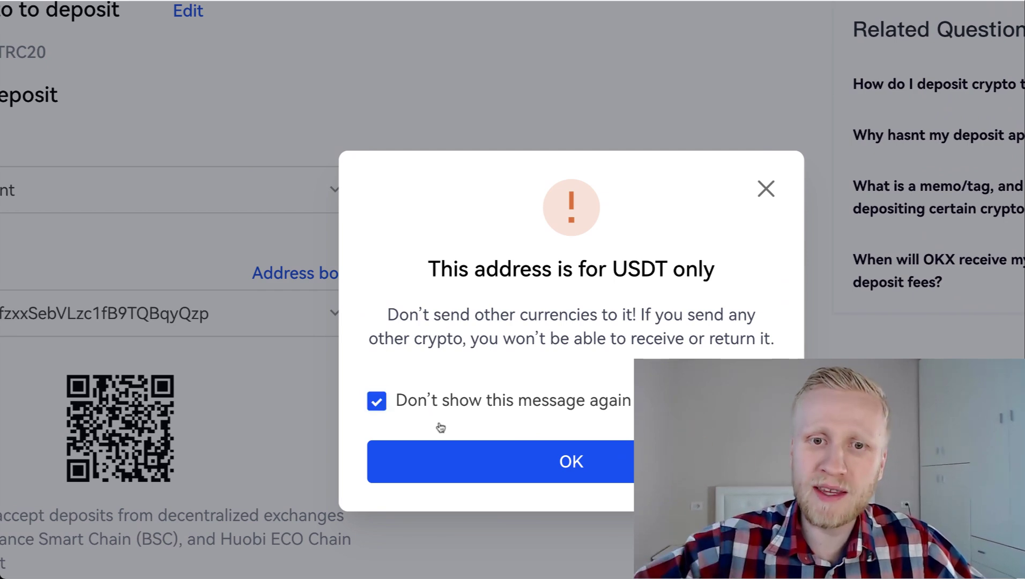
left_click(449, 453)
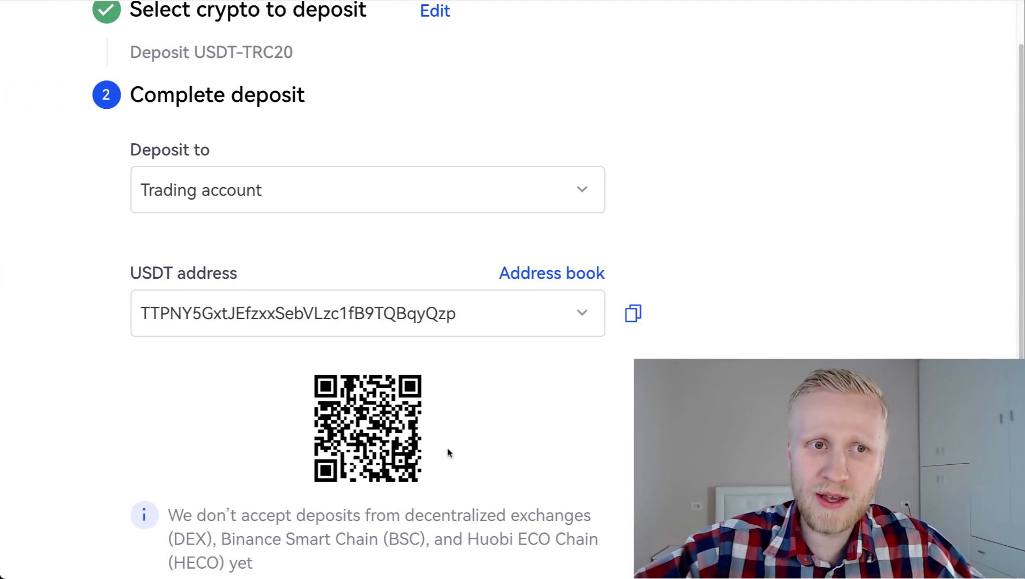
scroll(448, 453, "down", 2)
scroll(448, 453, "left", 1)
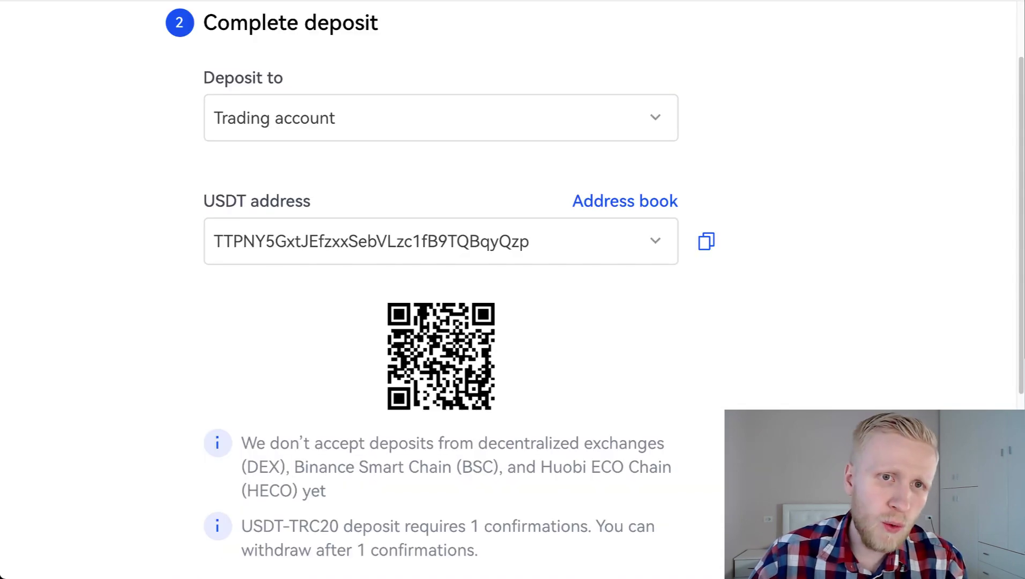
- Reset the page zoom, close find-in-page, and review the 568.2027 USDT TRC20 withdrawal form
scroll(214, 181, "up", 2)
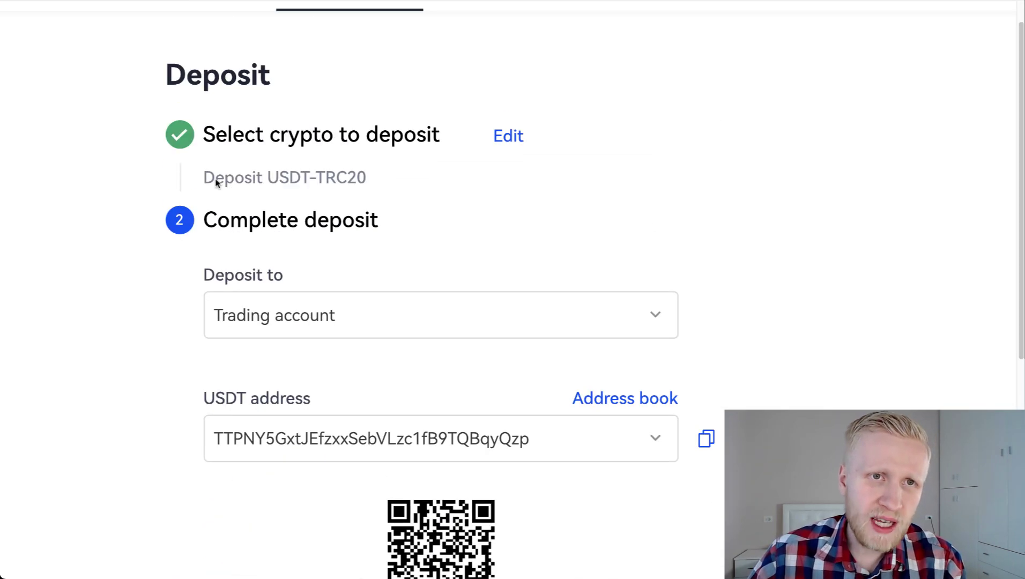
key("ctrl+0")
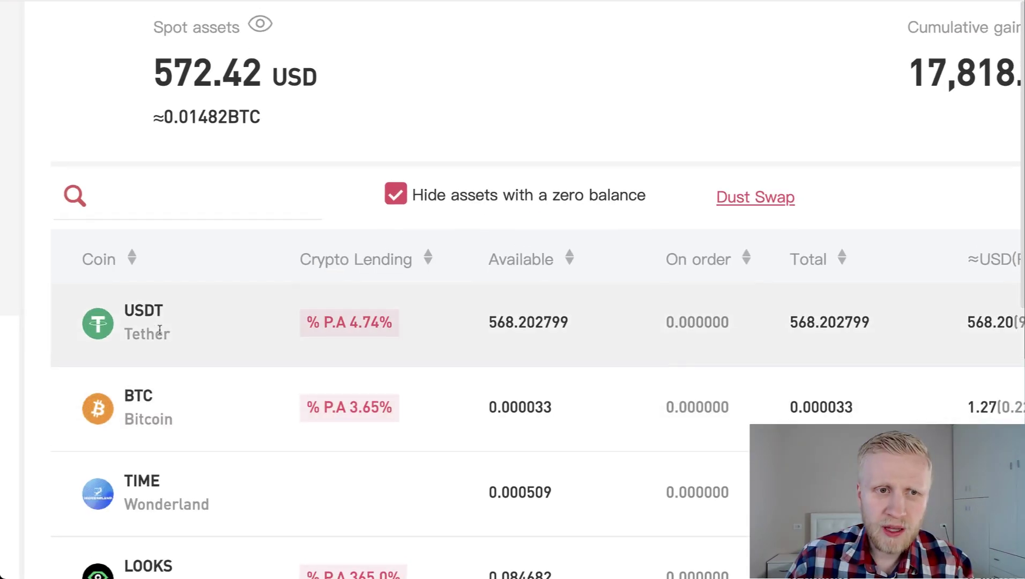
scroll(541, 36, "right", 10)
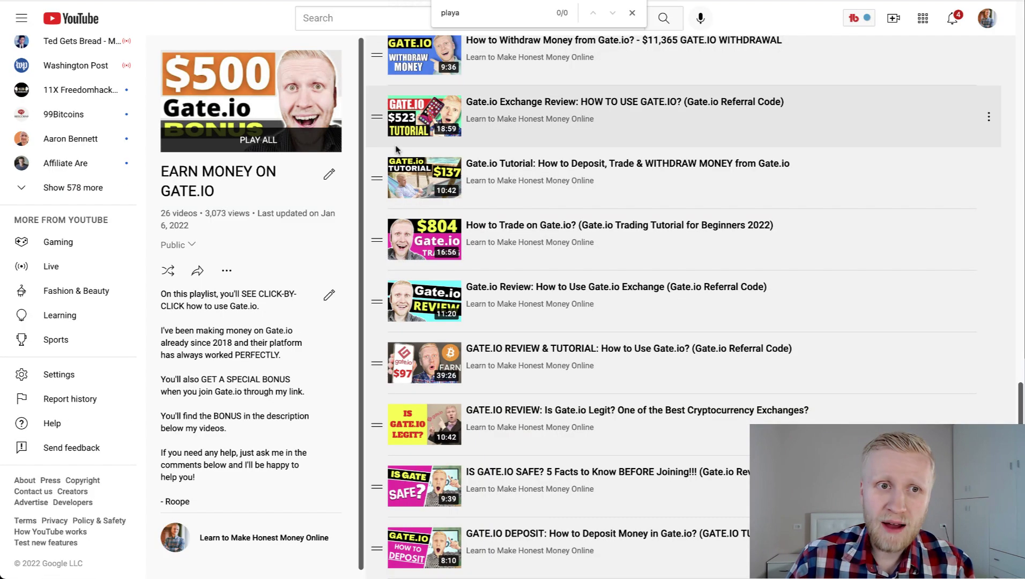
left_click(631, 13)
scroll(695, 320, "up", 15)
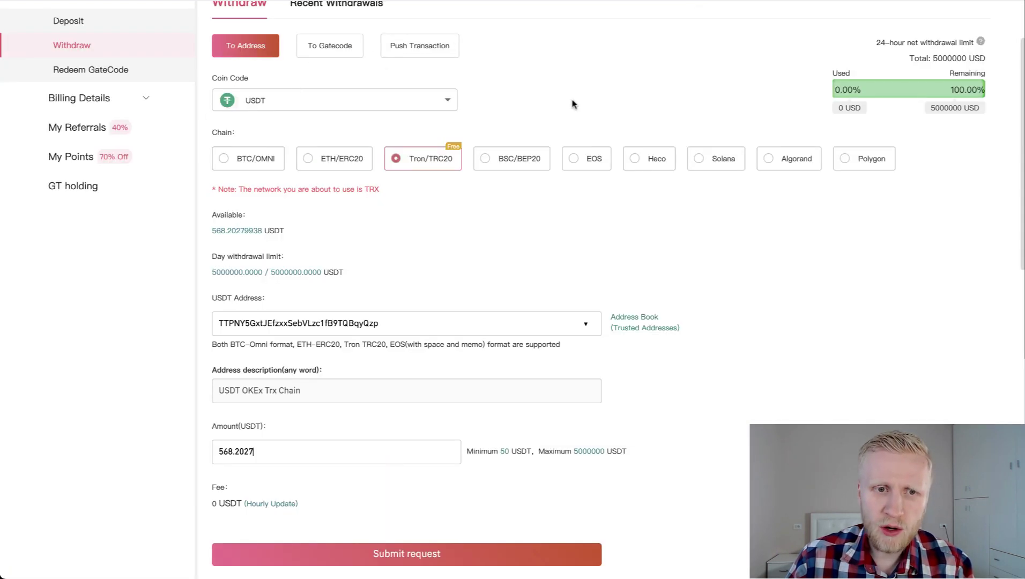
- Highlight the 568.20279938 USDT available balance and the zero withdrawal fee
scroll(572, 103, "up", 2)
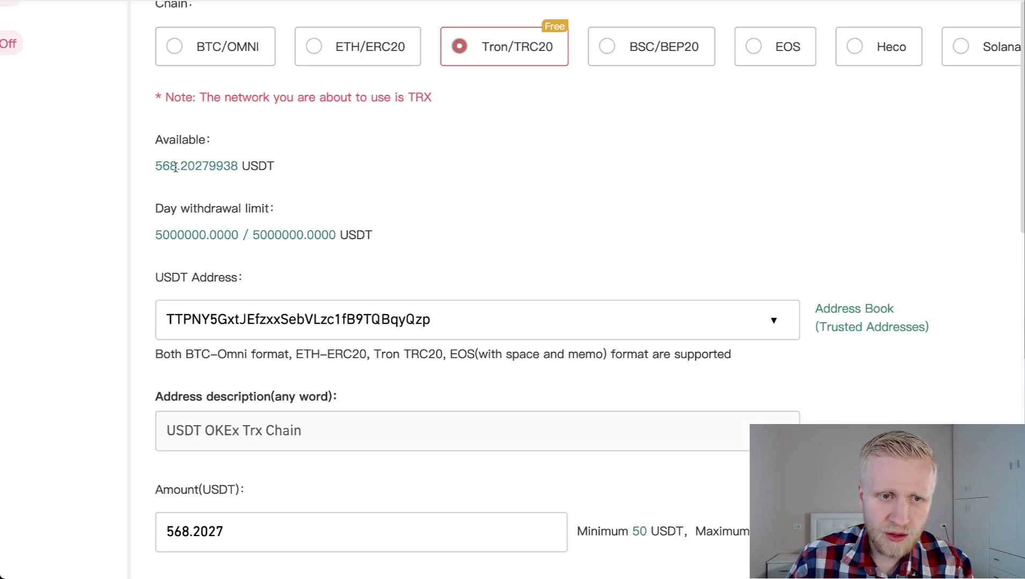
left_click_drag(157, 165, 294, 177)
left_click(294, 177)
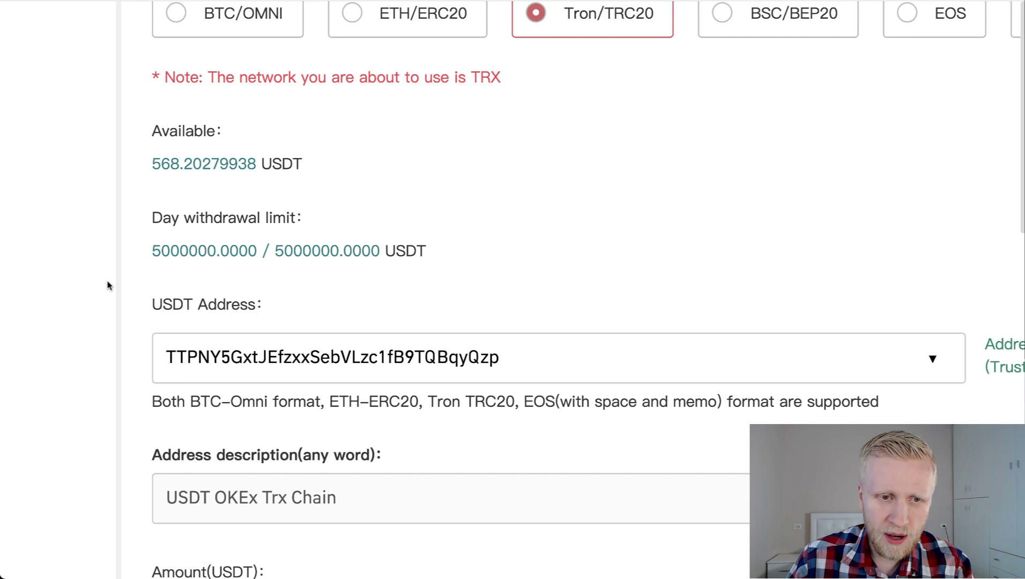
scroll(224, 396, "down", 5)
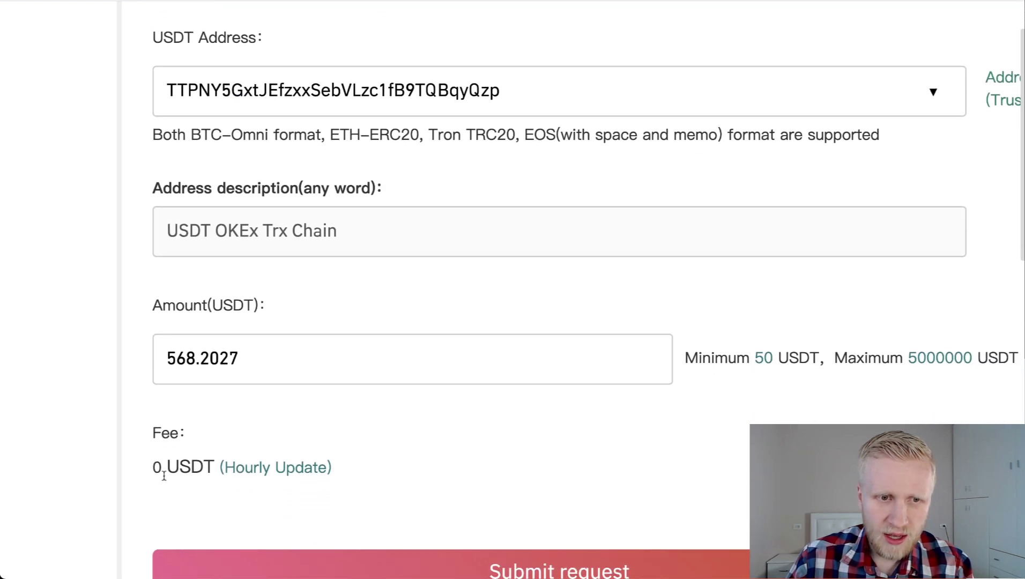
left_click_drag(164, 476, 321, 477)
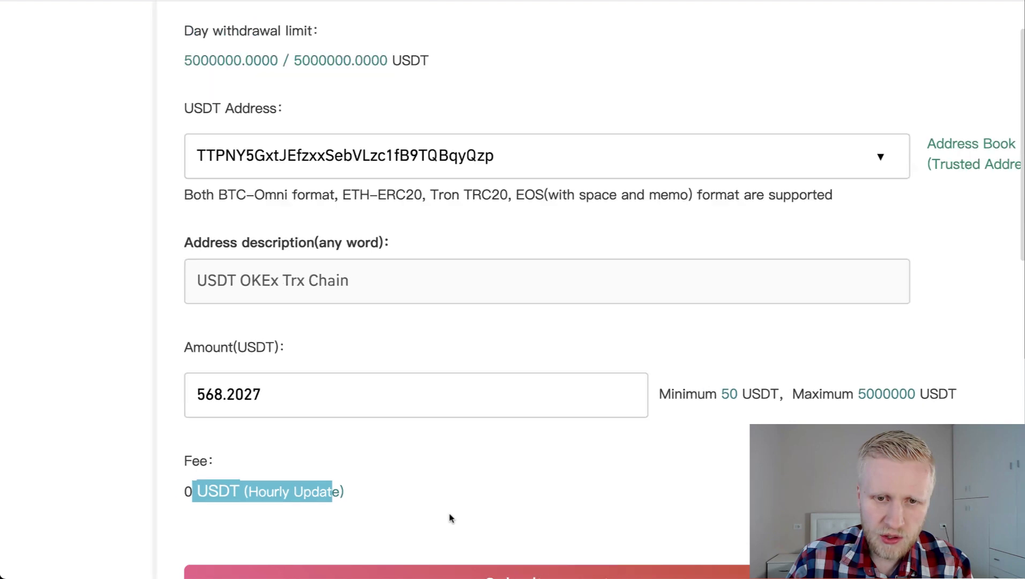
- Submit the withdrawal request and close the success message
scroll(460, 539, "down", 1)
left_click(478, 575)
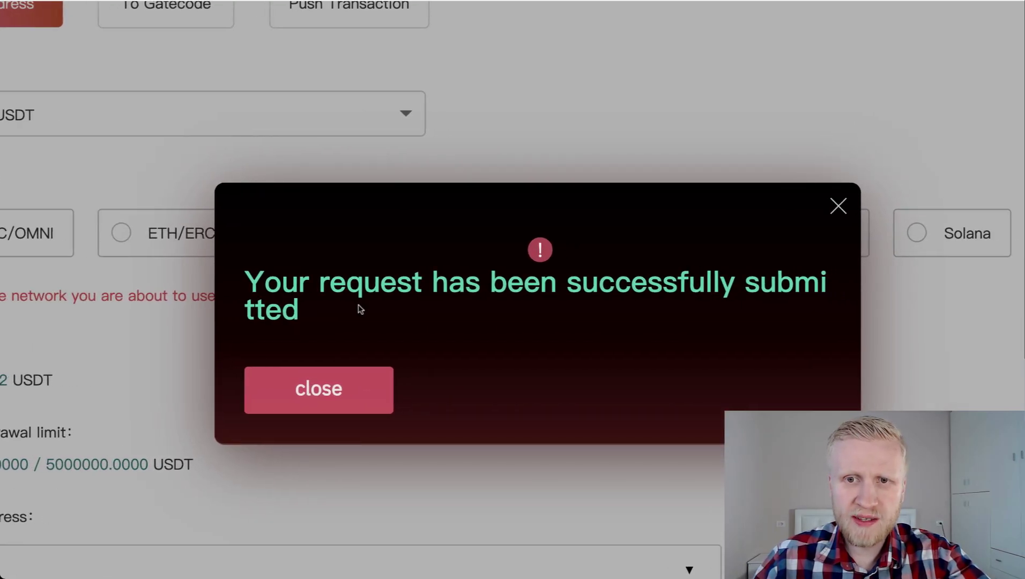
left_click(352, 385)
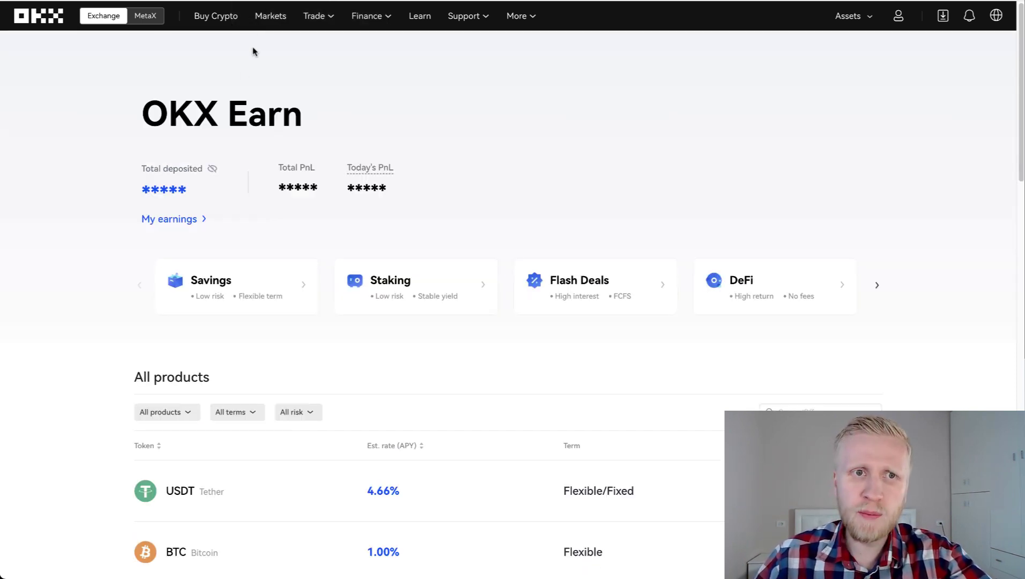
- Highlight the Earn overview figures and the Ultimate Bitcoin Guide description
left_click_drag(114, 122, 480, 222)
left_click(480, 222)
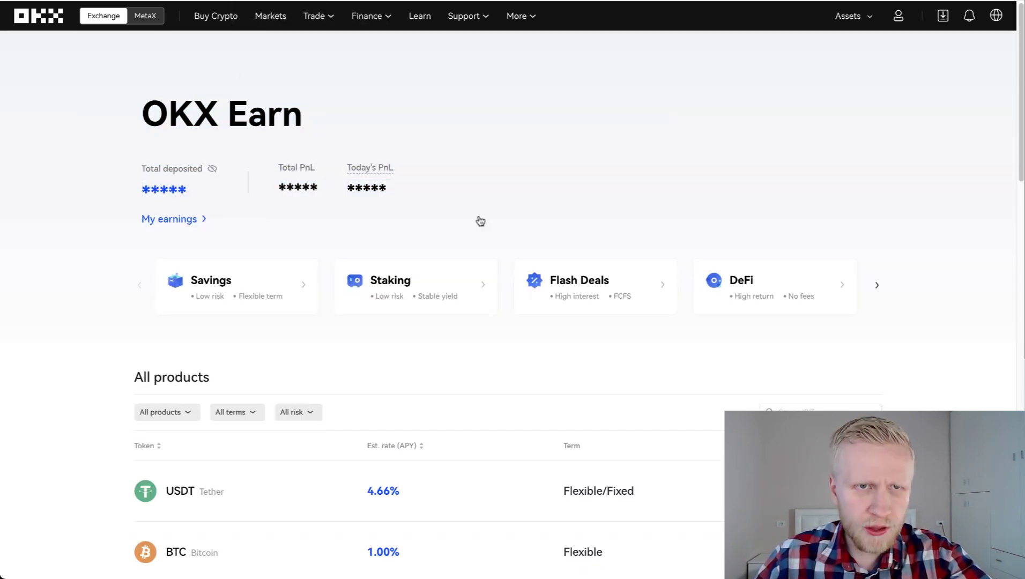
scroll(391, 282, "down", 5)
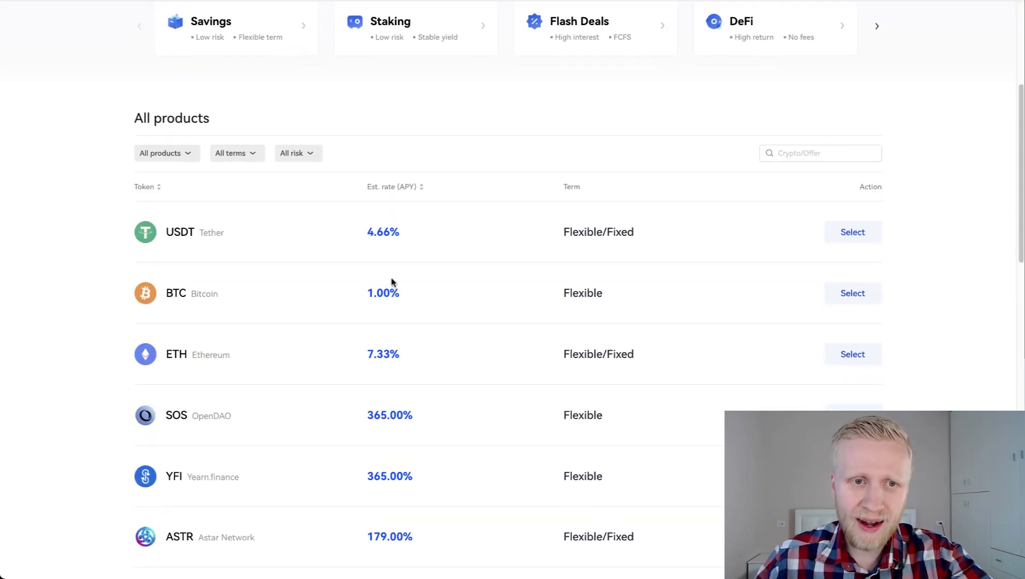
scroll(369, 284, "up", 3)
scroll(391, 392, "up", 2)
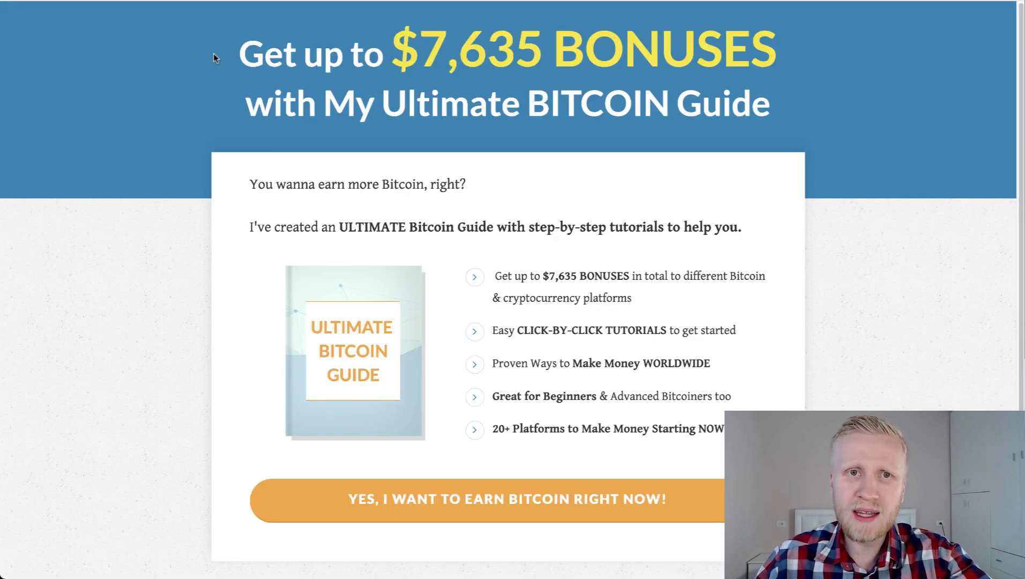
left_click_drag(213, 58, 738, 407)
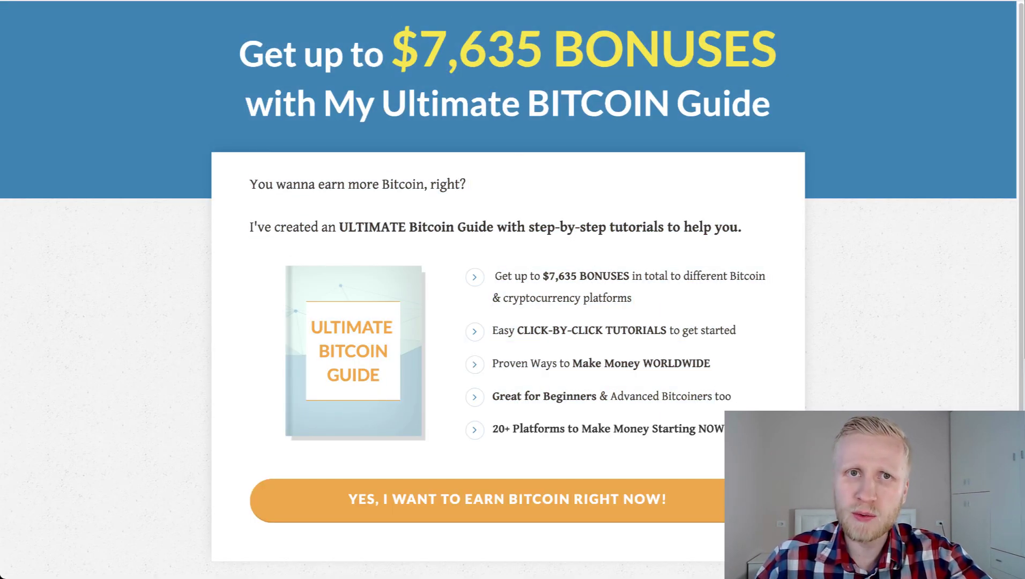
- Back on OKX, highlight the USDT row's 572.9518 available balance
left_click(337, 5)
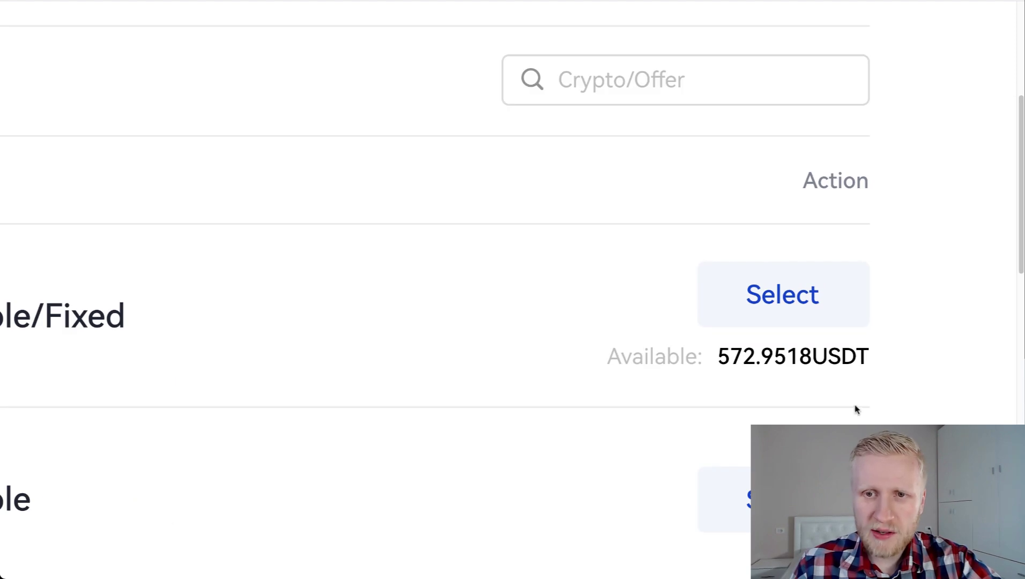
scroll(858, 390, "right", 2)
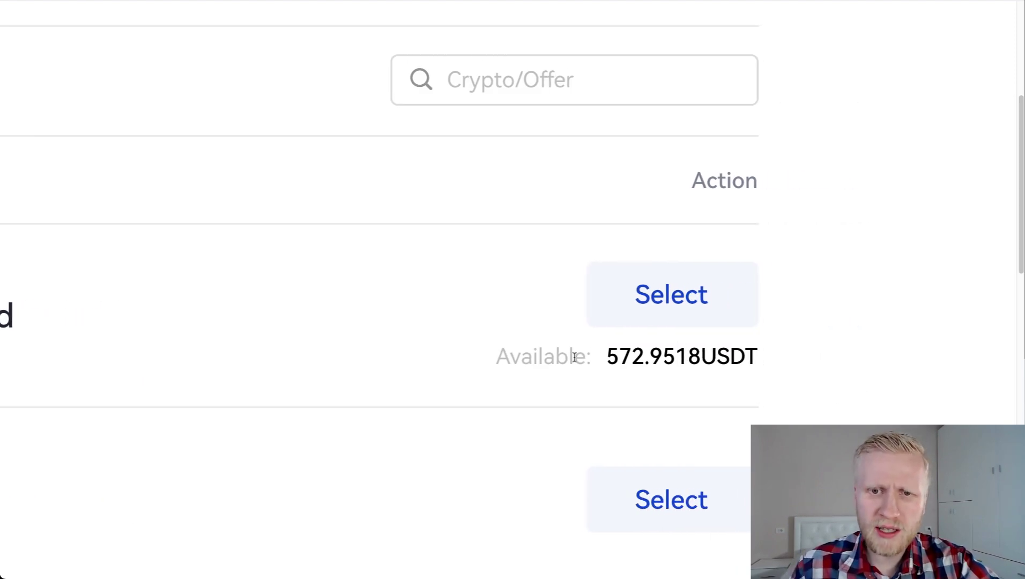
left_click_drag(574, 357, 716, 357)
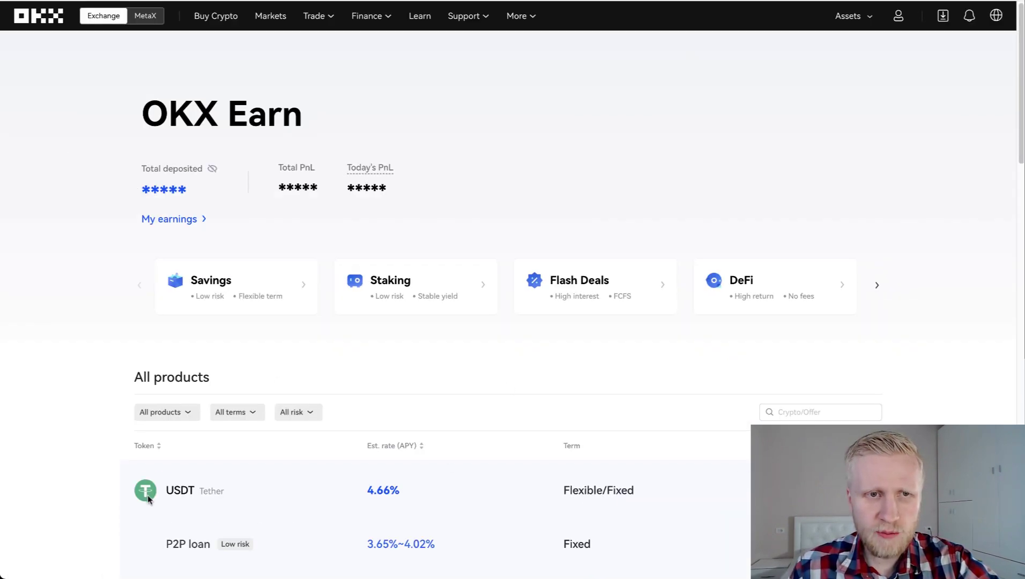
mouse_move(318, 21)
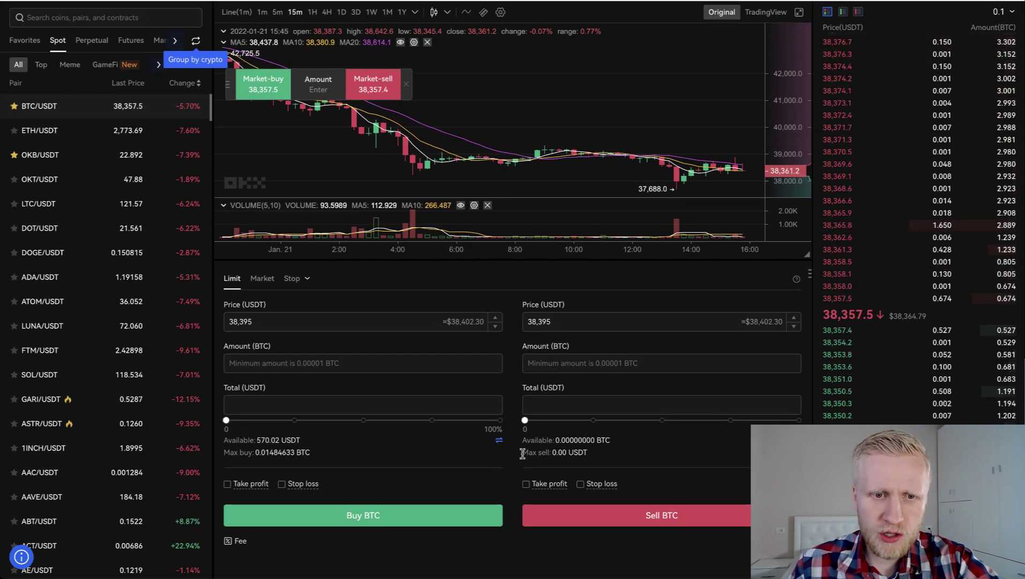
- Place a BTC/USDT market buy for 100% of the 570 USDT balance, skipping future confirmations
left_click(262, 280)
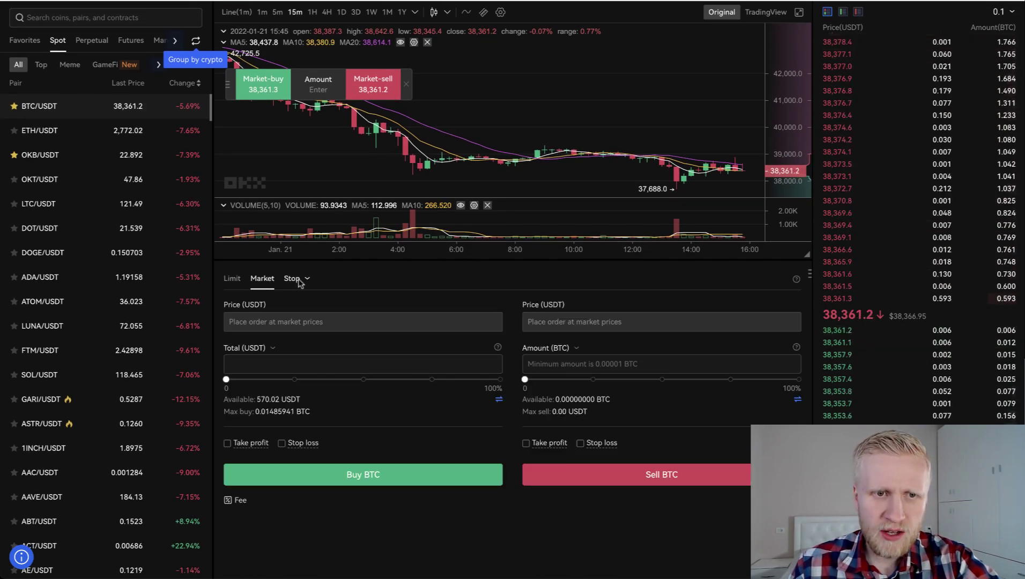
left_click_drag(228, 380, 500, 379)
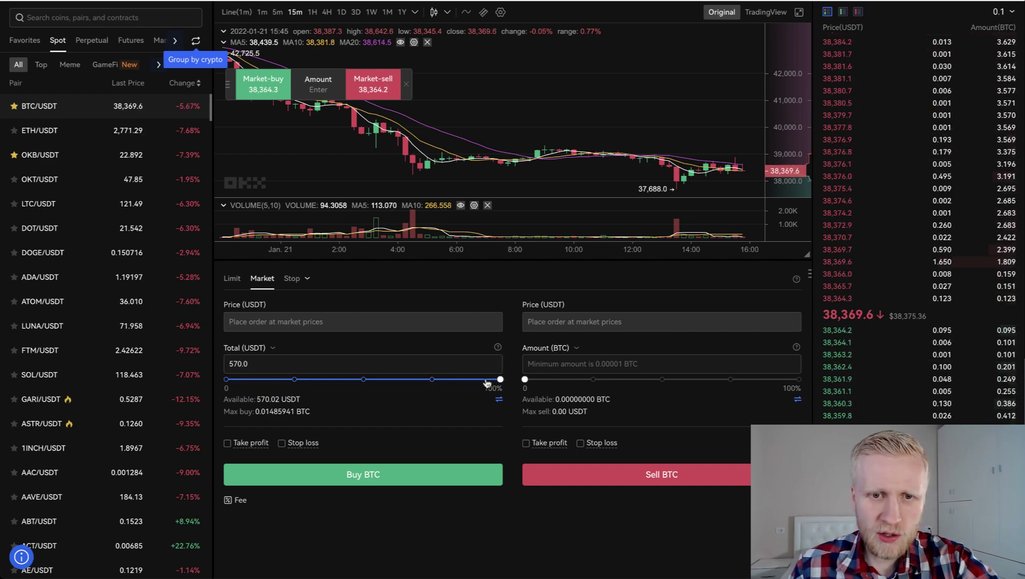
left_click(466, 476)
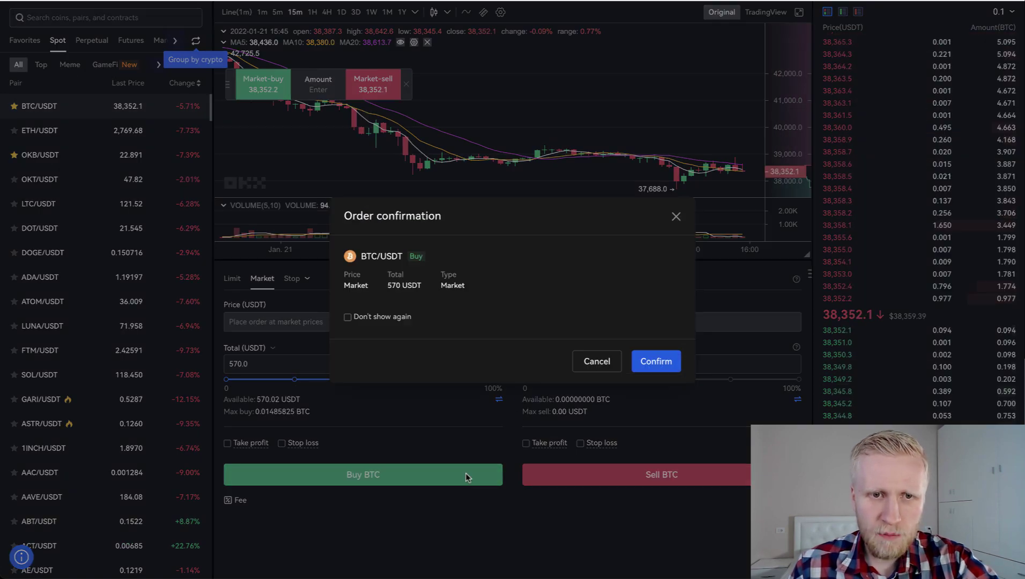
left_click(376, 323)
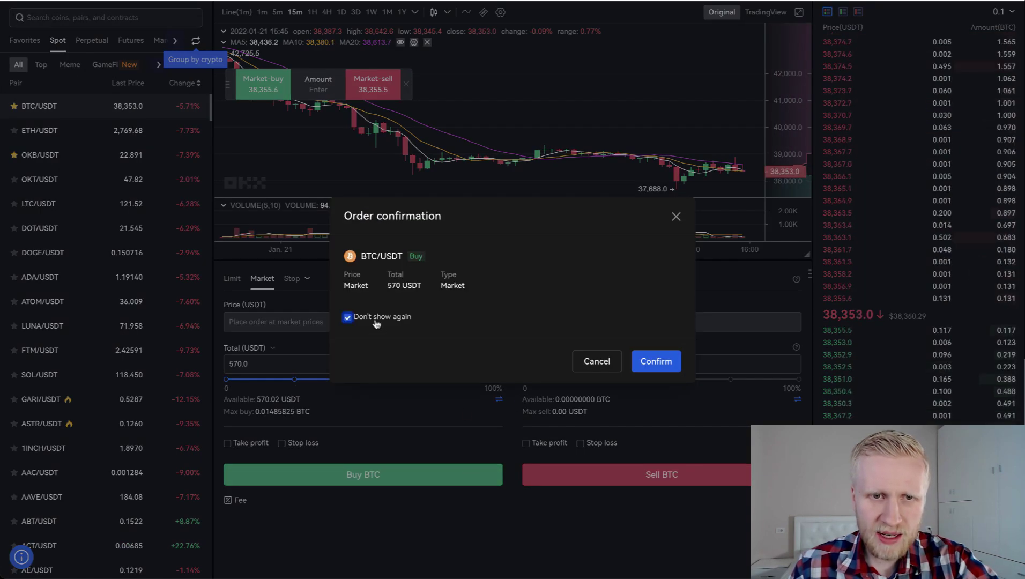
left_click(660, 362)
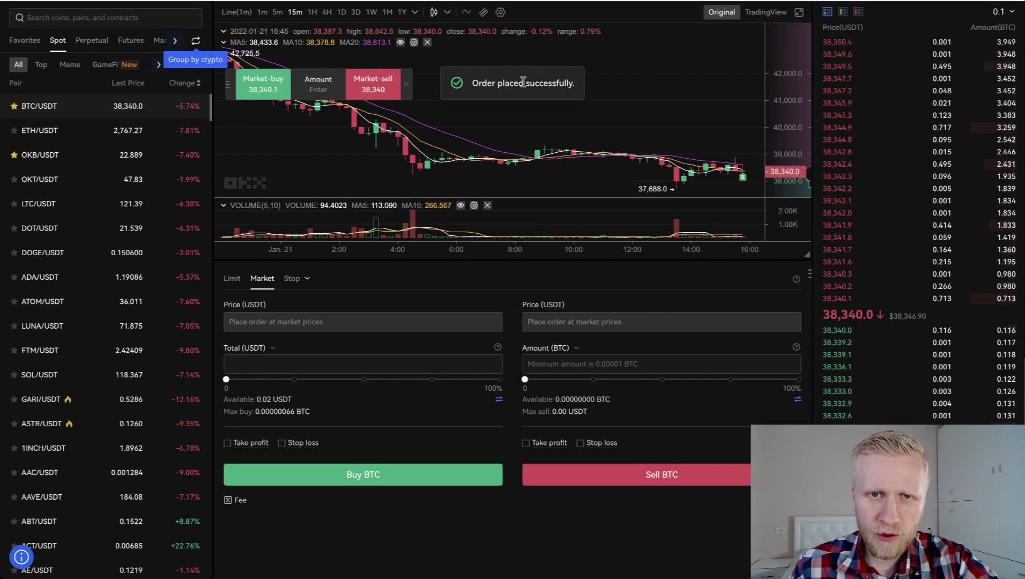
mouse_move(618, 443)
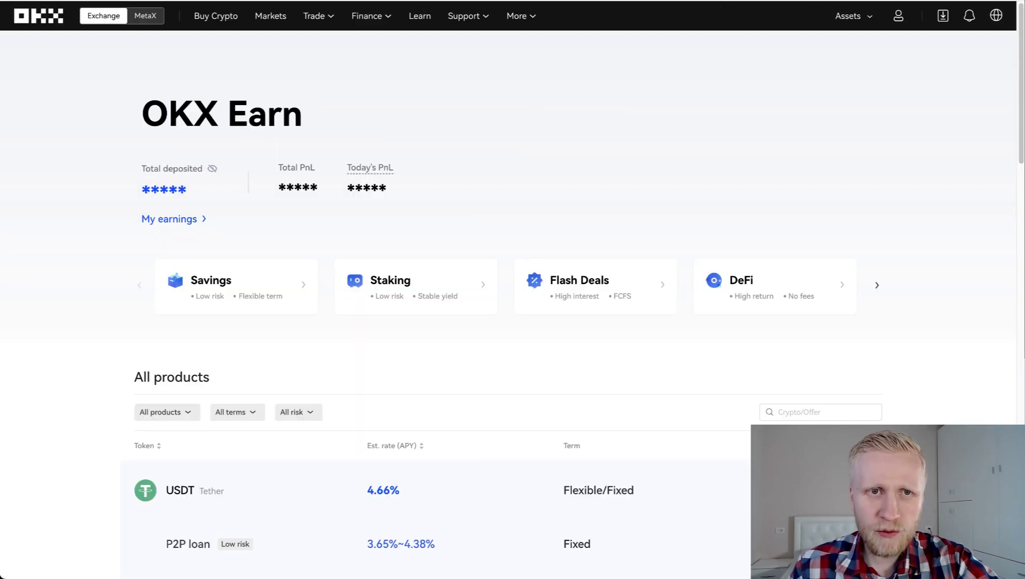
- Preview converting the trading account's full 0.01484963 BTC into 567.7230 USDT, then return to Earn
mouse_move(317, 17)
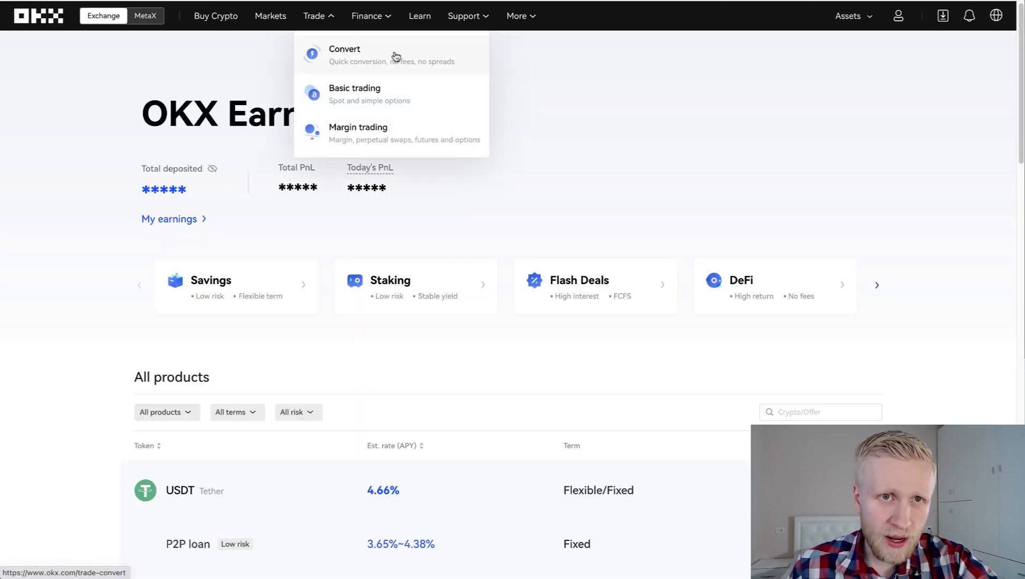
left_click(472, 56)
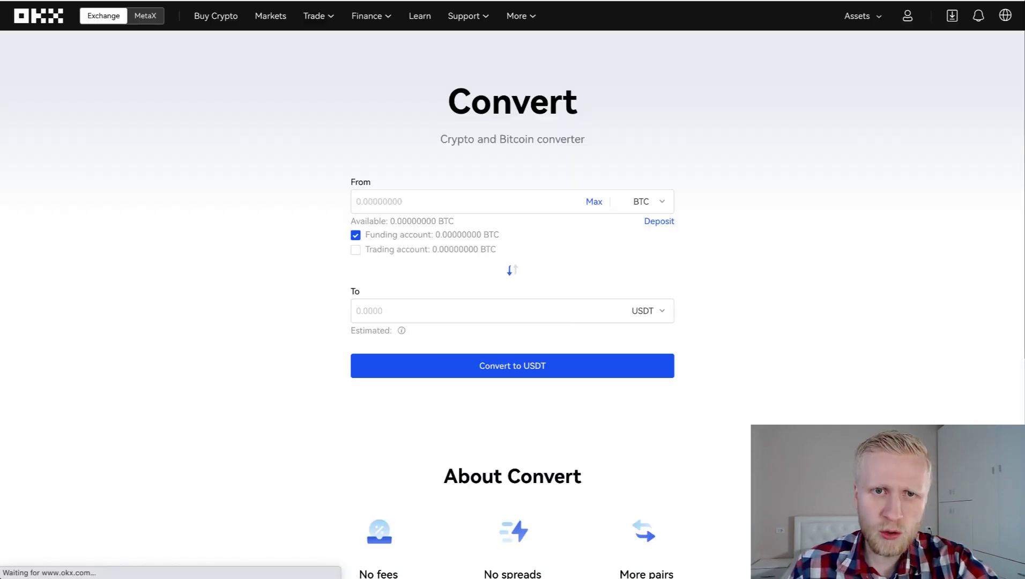
left_click(356, 249)
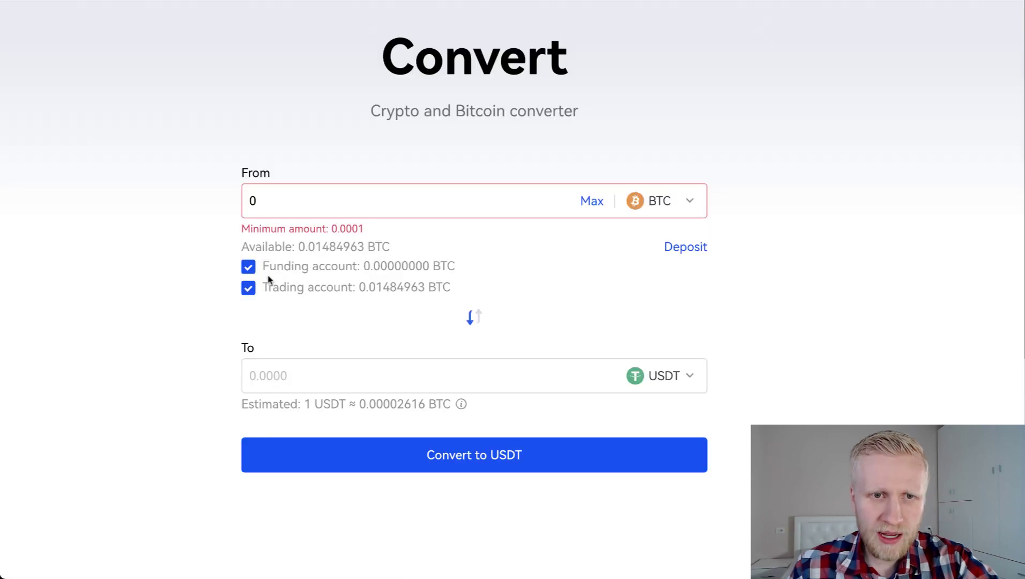
left_click(249, 268)
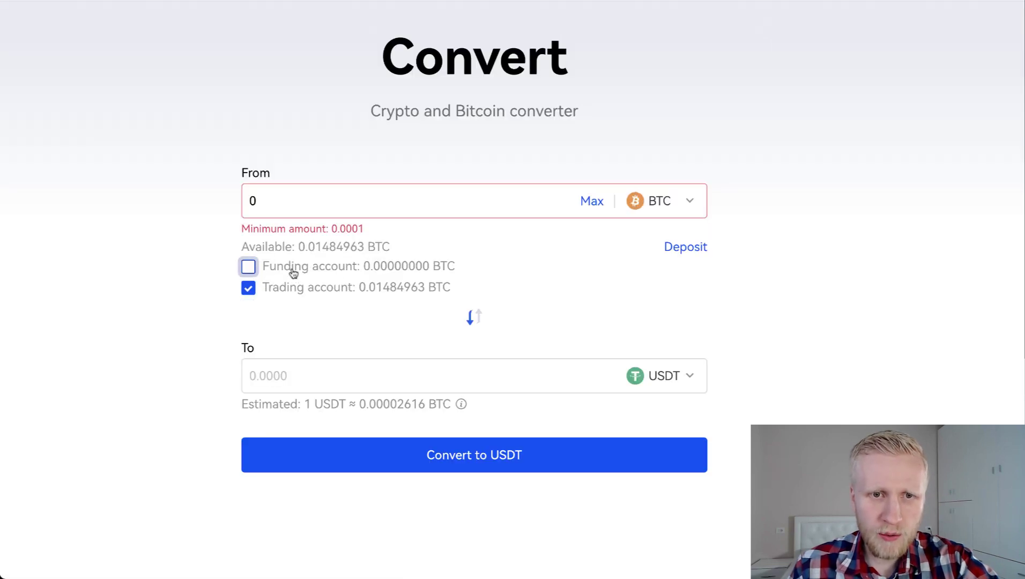
left_click(591, 201)
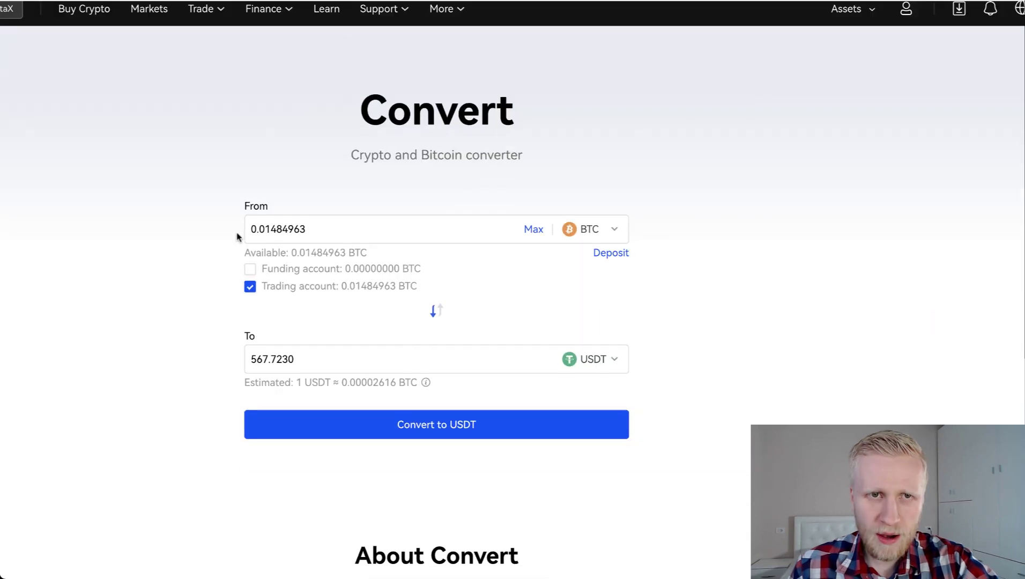
mouse_move(294, 8)
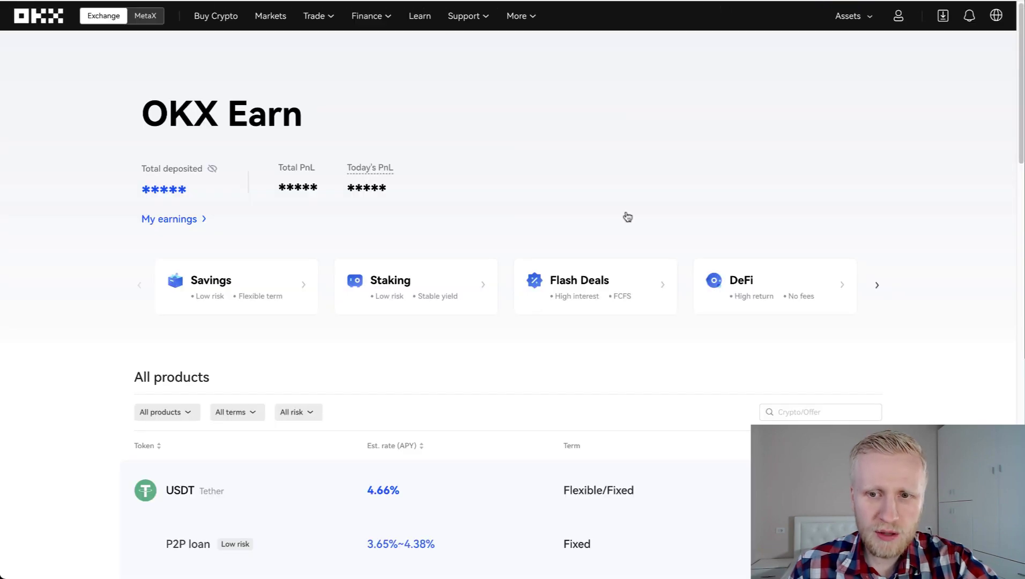
- Open the BTC Savings subscription and fill in the maximum 0.01484963 BTC at 1.00% APY
scroll(627, 216, "down", 8)
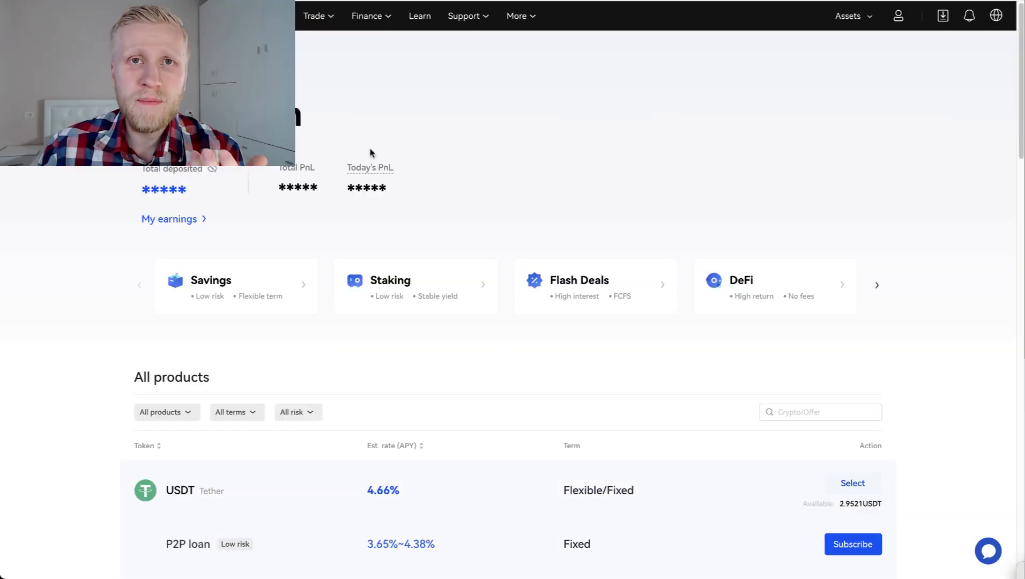
scroll(446, 313, "down", 6)
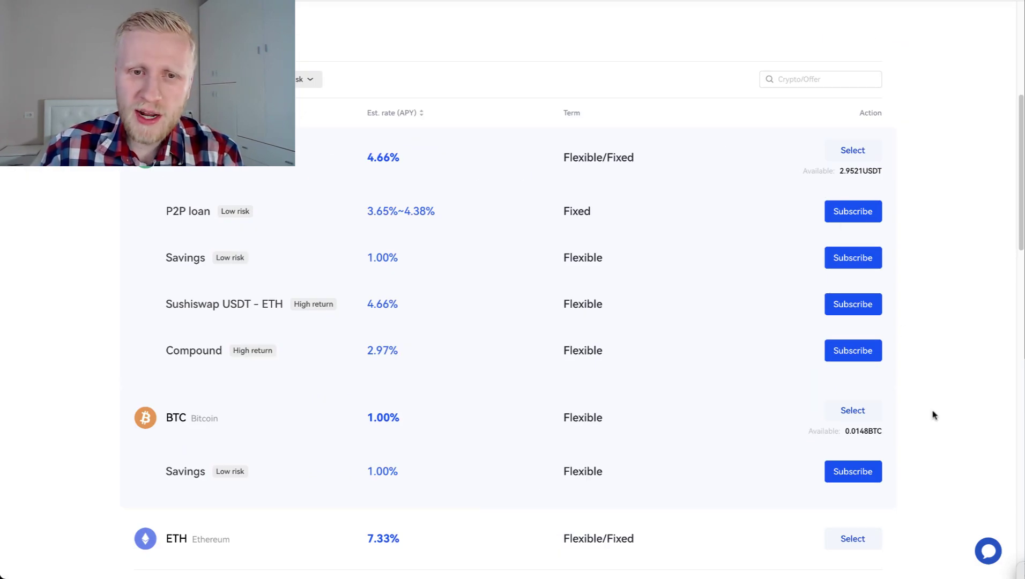
scroll(933, 414, "down", 1)
left_click(848, 397)
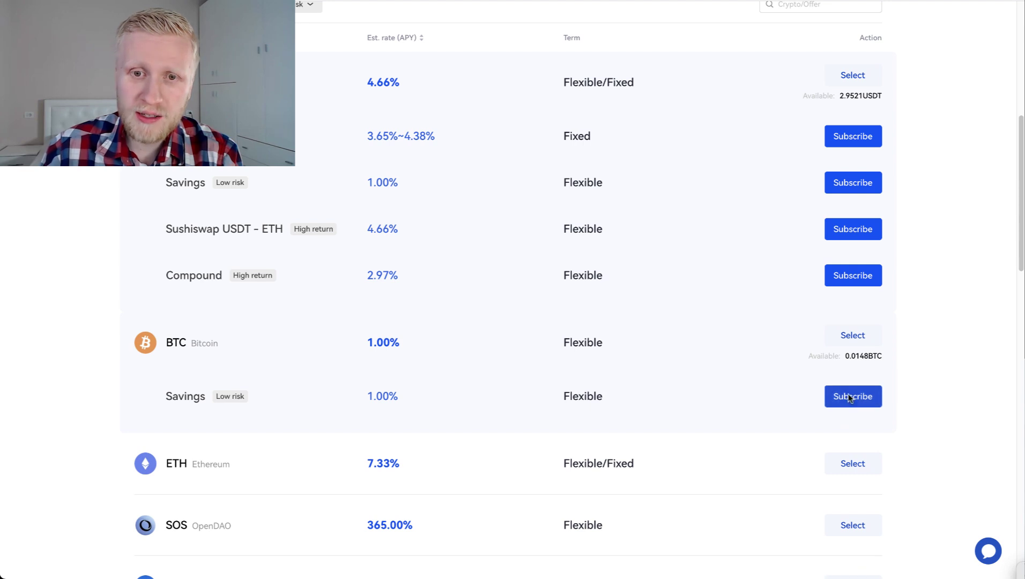
scroll(456, 362, "down", 2)
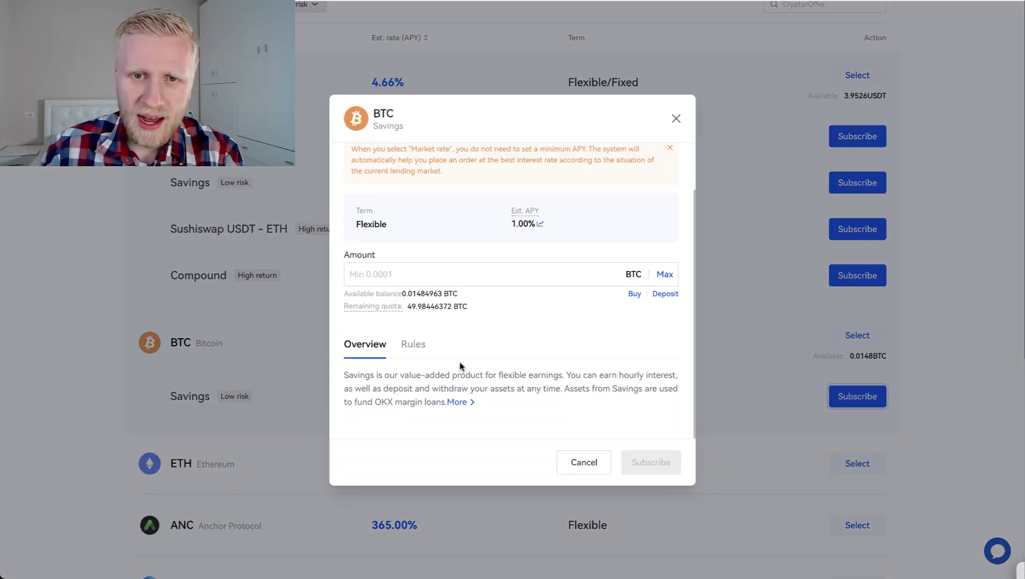
scroll(469, 358, "up", 2)
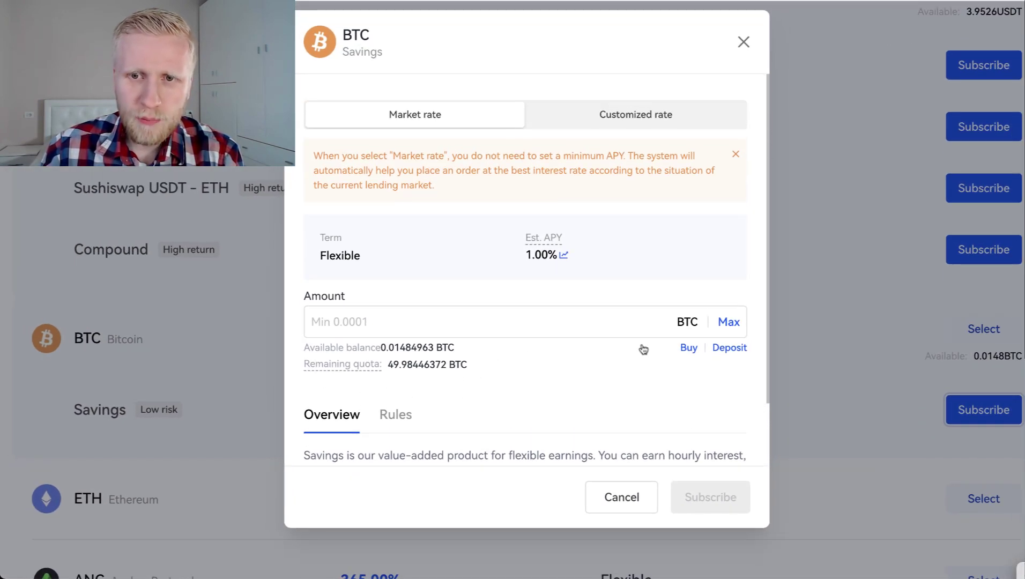
left_click(738, 328)
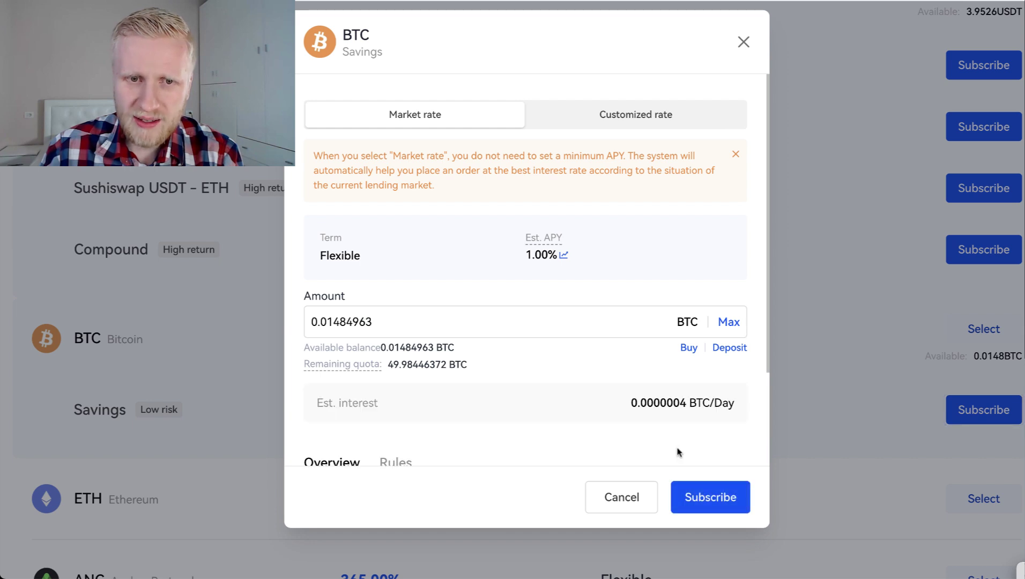
scroll(677, 451, "down", 2)
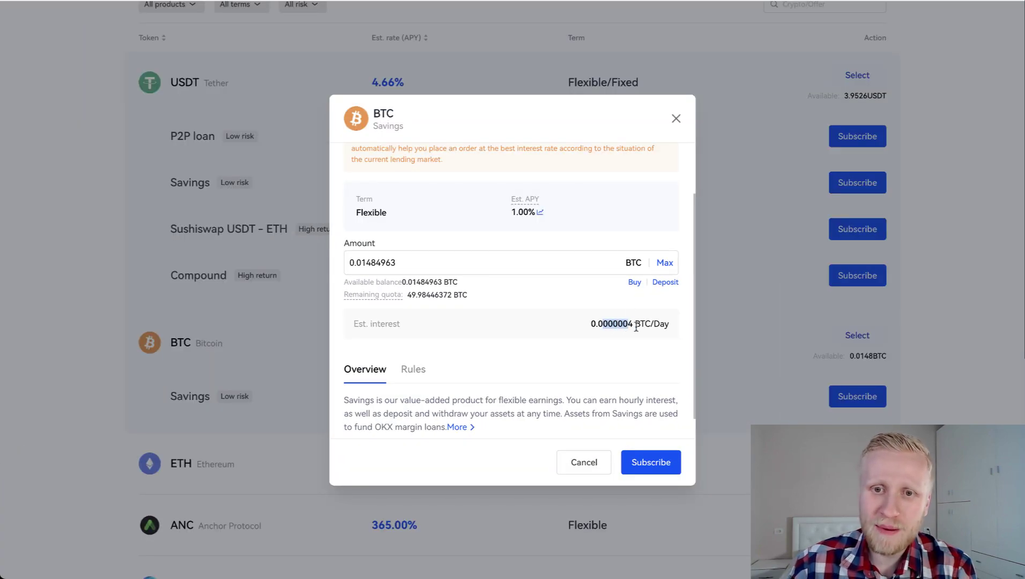
left_click(650, 462)
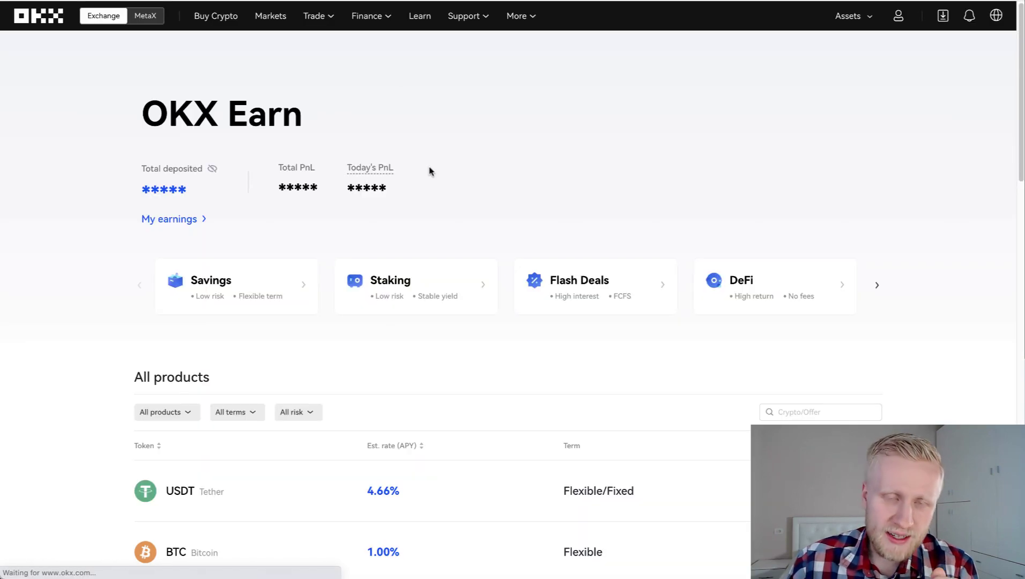
scroll(597, 352, "down", 5)
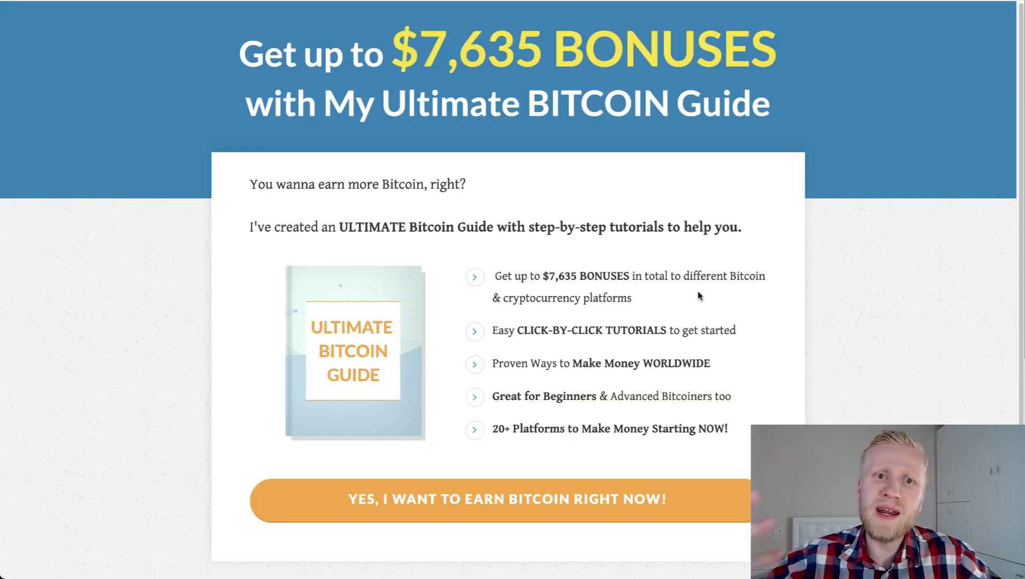
left_click_drag(208, 35, 471, 101)
left_click(471, 102)
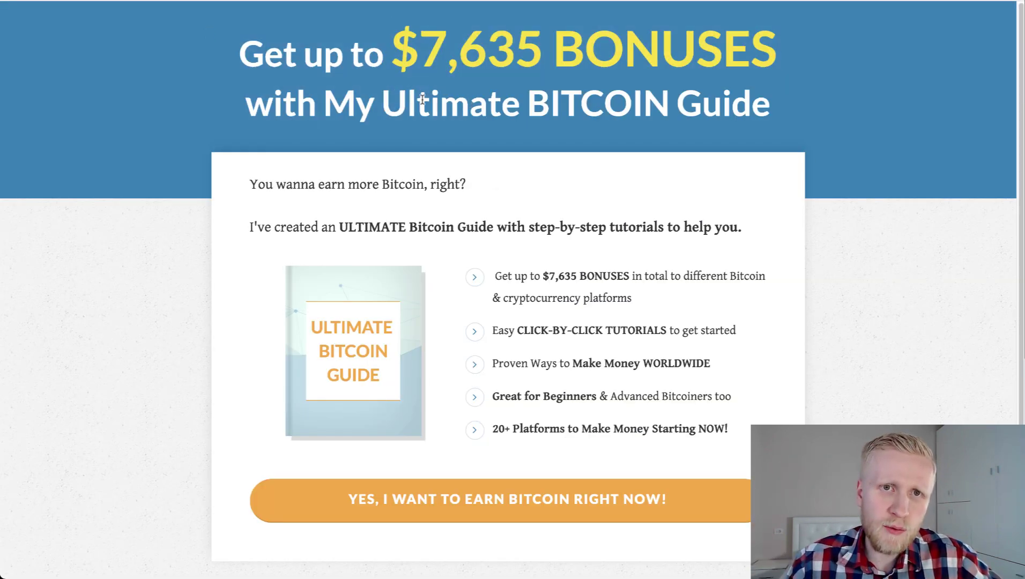
left_click_drag(356, 58, 640, 25)
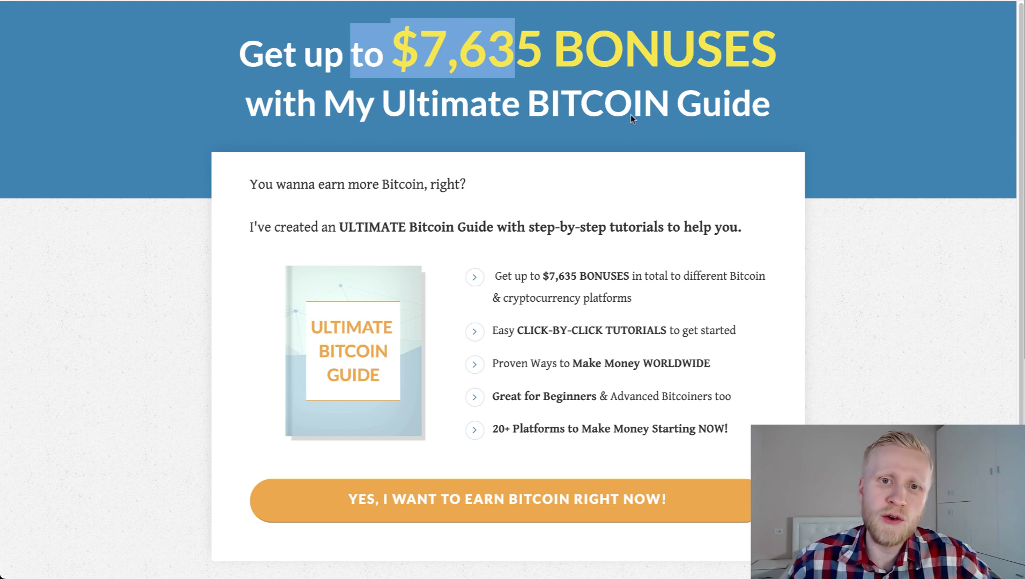
scroll(675, 407, "down", 1)
scroll(677, 423, "up", 3)
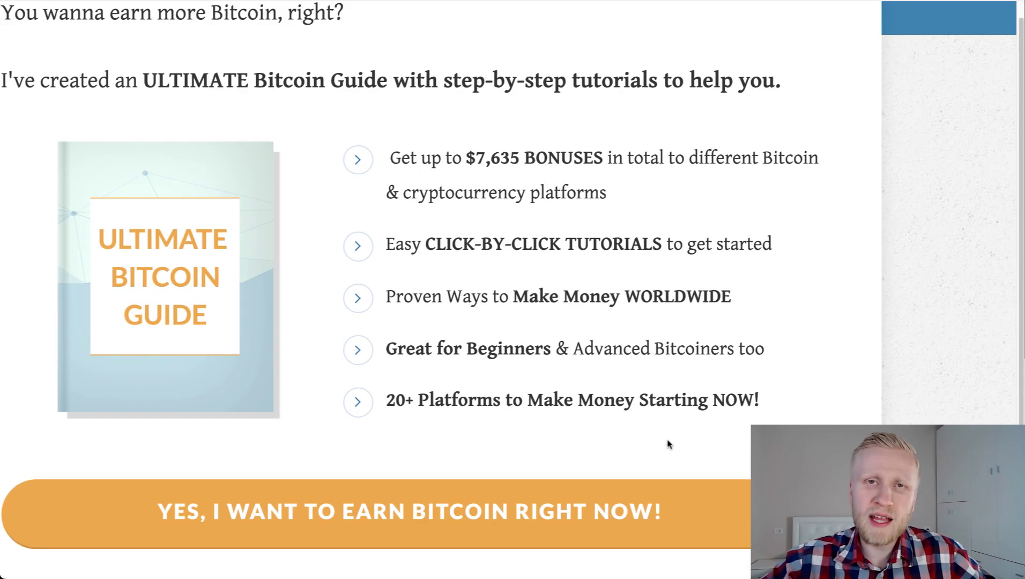
scroll(668, 441, "up", 3)
scroll(675, 437, "down", 3)
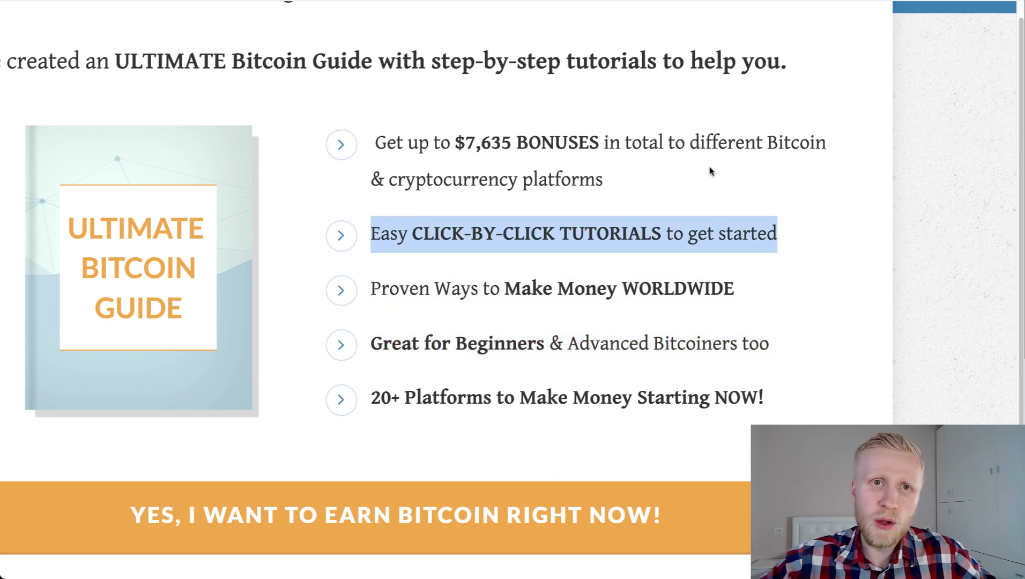
scroll(709, 171, "down", 4)
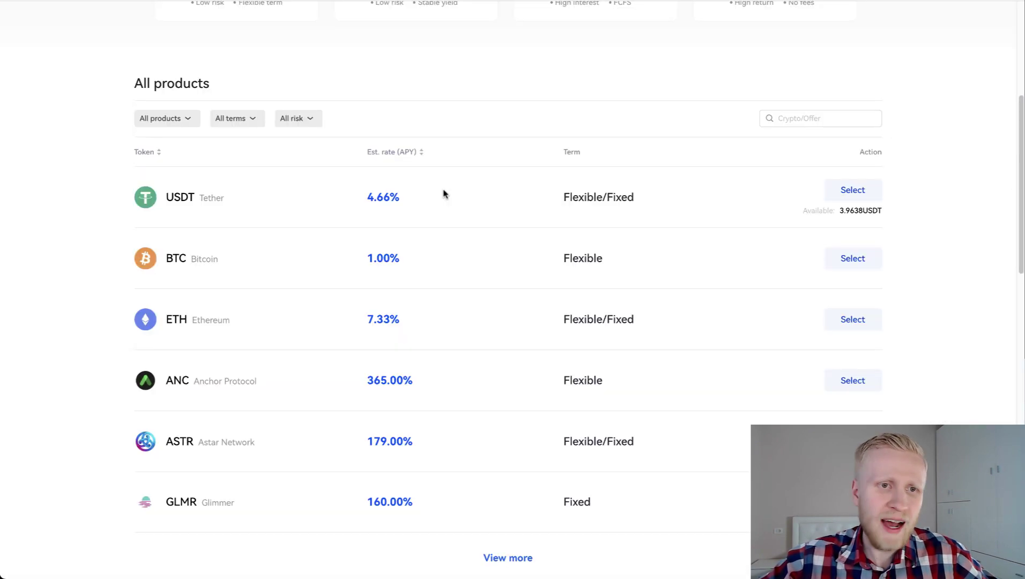
scroll(442, 192, "up", 3)
scroll(442, 192, "down", 2)
scroll(443, 194, "down", 10)
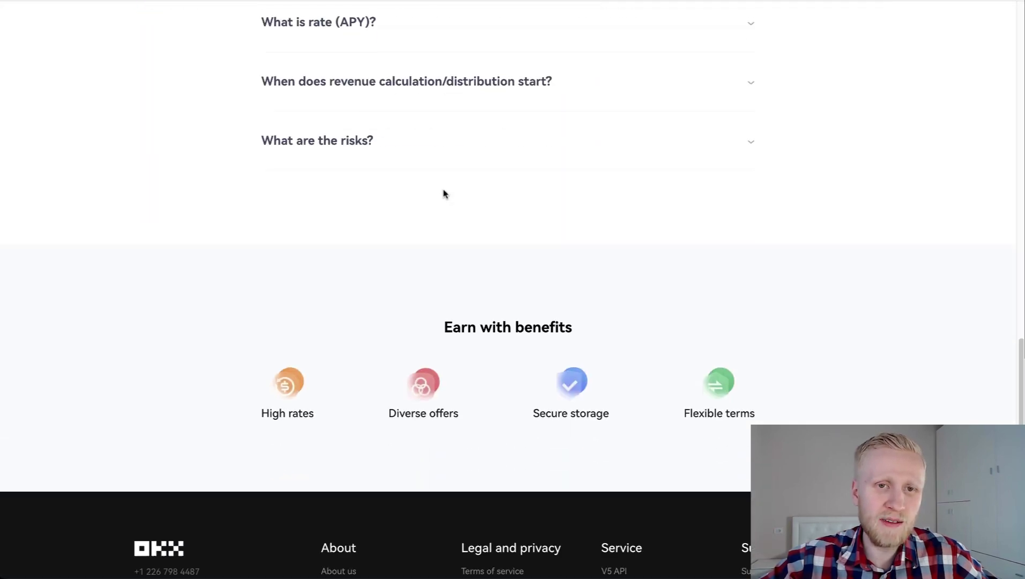
scroll(442, 194, "up", 15)
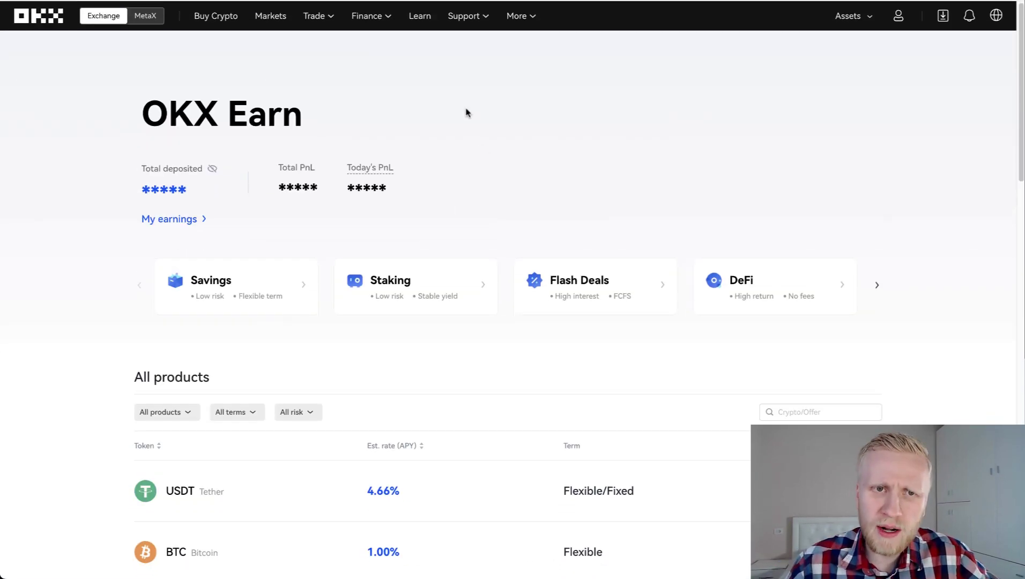
scroll(466, 117, "down", 8)
scroll(679, 339, "up", 8)
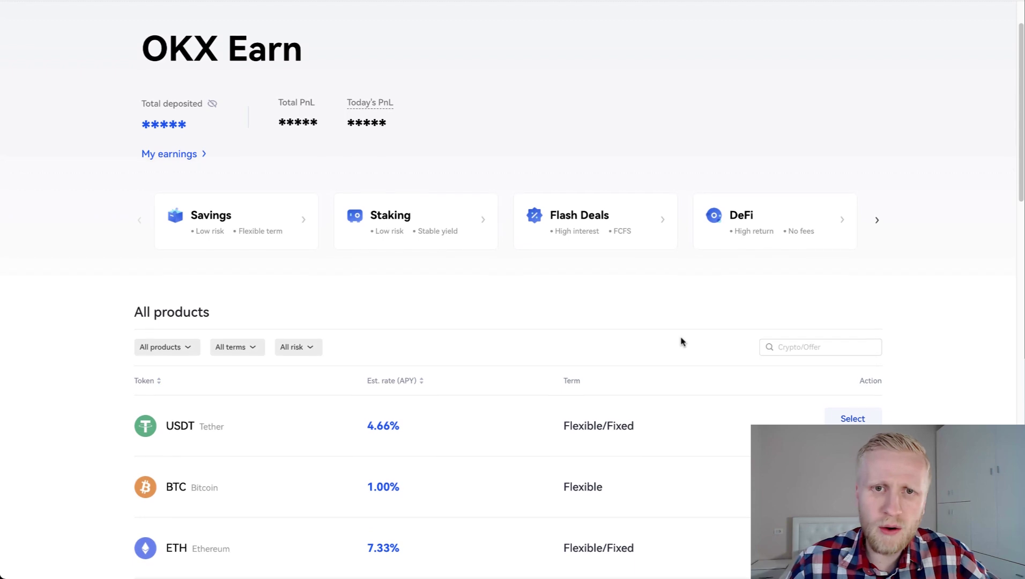
left_click_drag(96, 86, 378, 168)
scroll(830, 393, "down", 20)
scroll(830, 393, "up", 20)
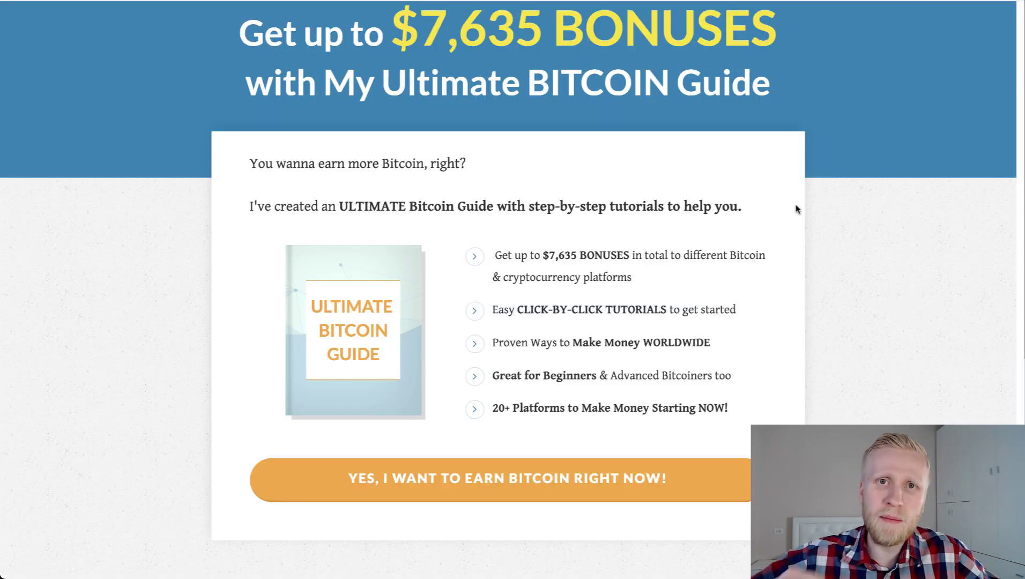
scroll(796, 210, "up", 1)
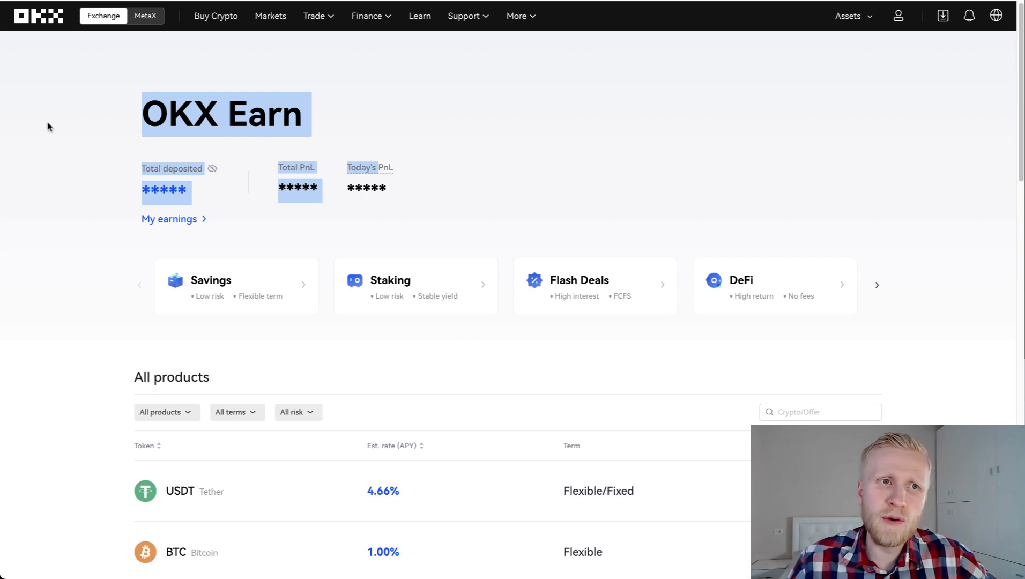
left_click_drag(48, 127, 450, 194)
- Go to Assets > Withdraw and select BTC under Popular crypto
left_click(451, 195)
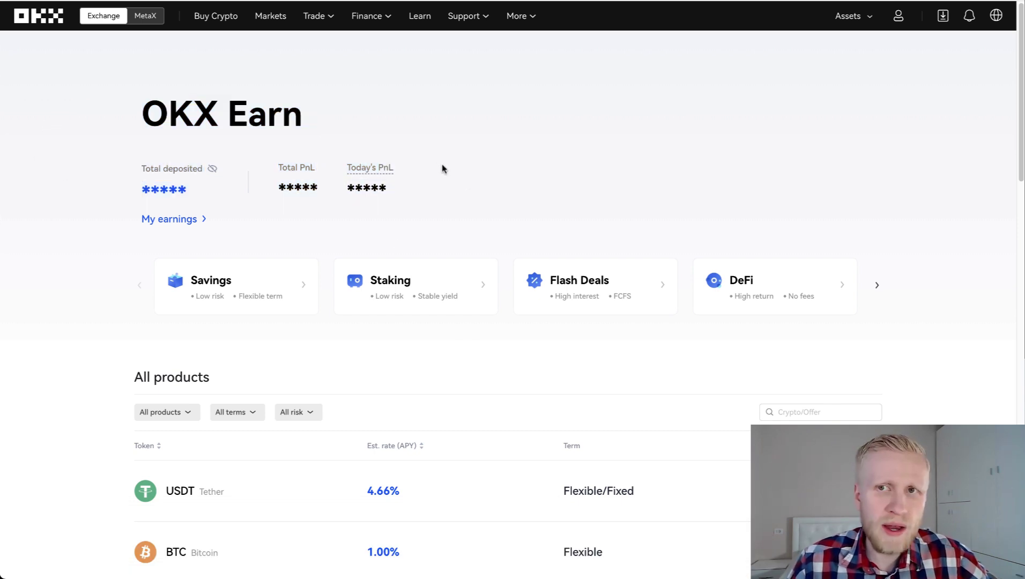
mouse_move(860, 19)
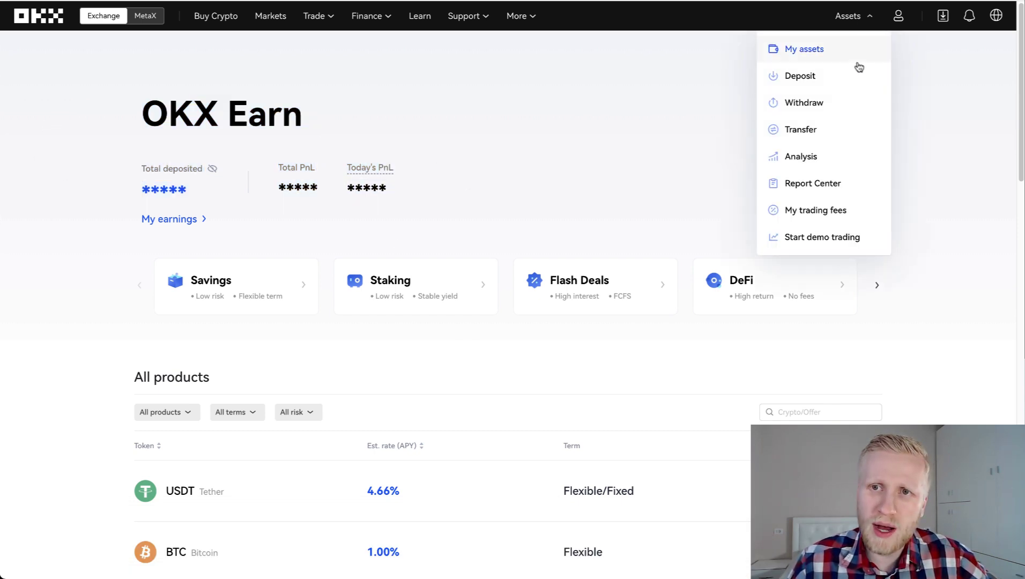
left_click(848, 102)
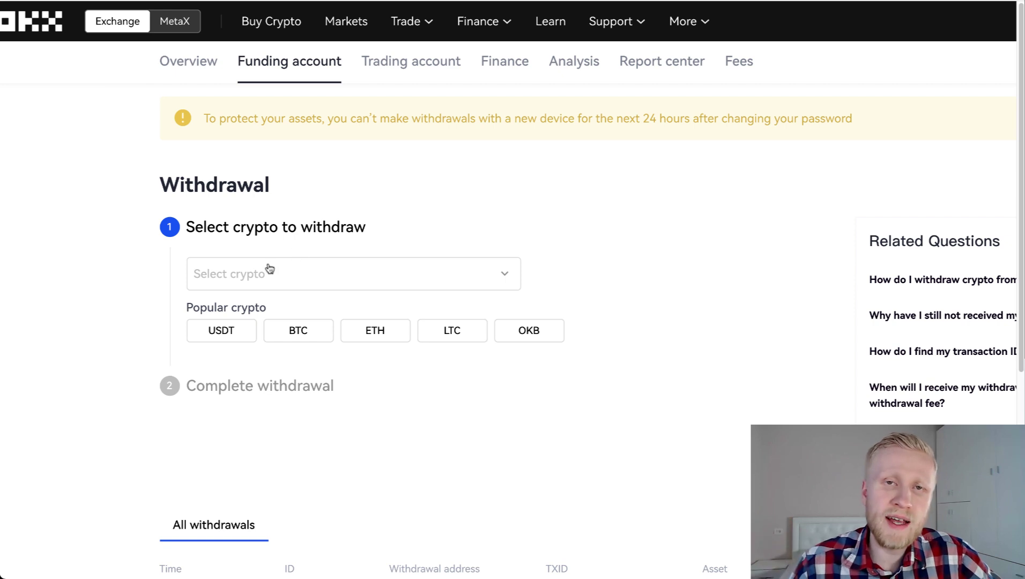
left_click(290, 330)
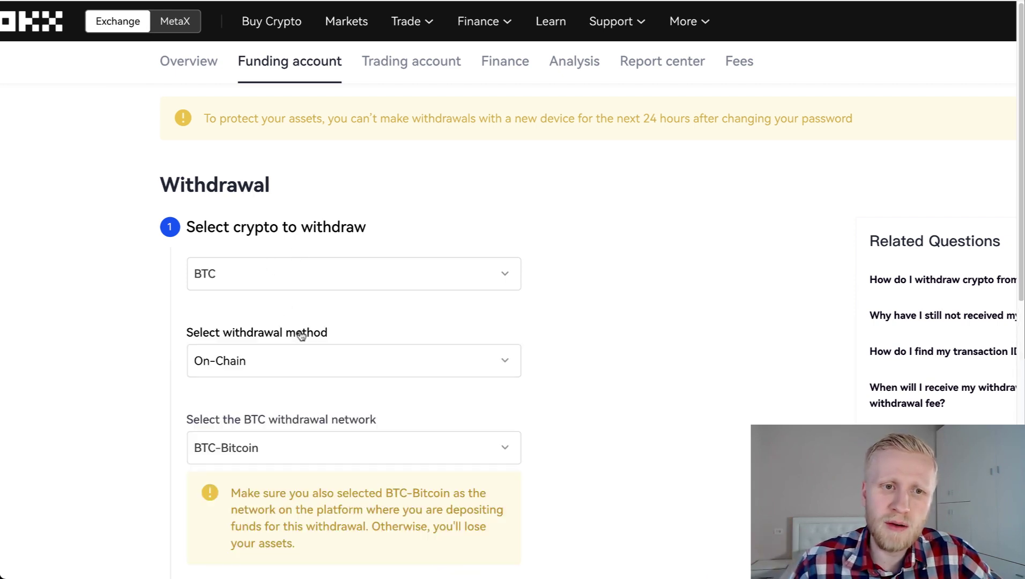
- Keep On-Chain on BTC-Bitcoin and continue to the withdrawal form showing a 0.0002 BTC fee
scroll(487, 364, "down", 2)
left_click(452, 285)
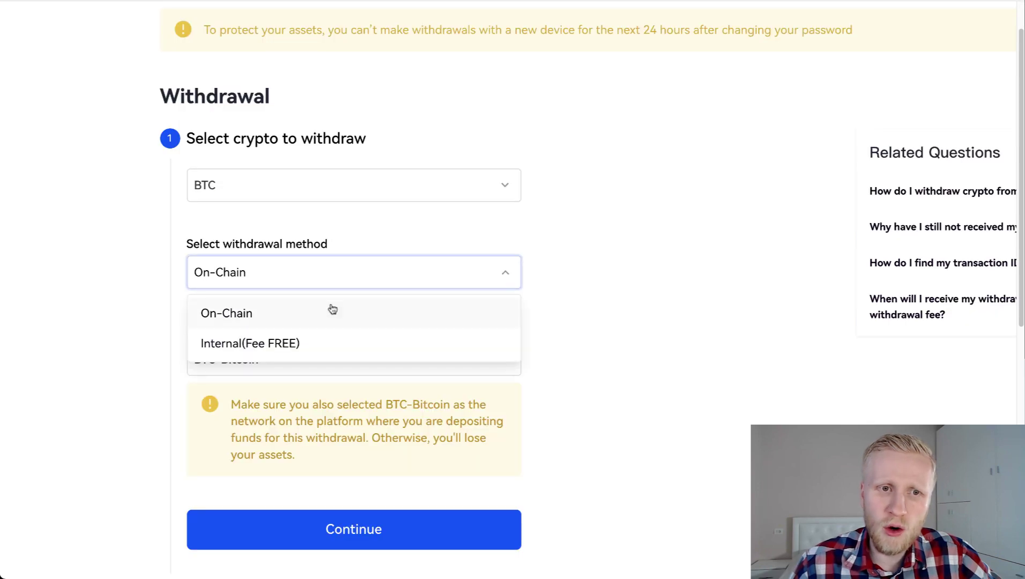
left_click(602, 327)
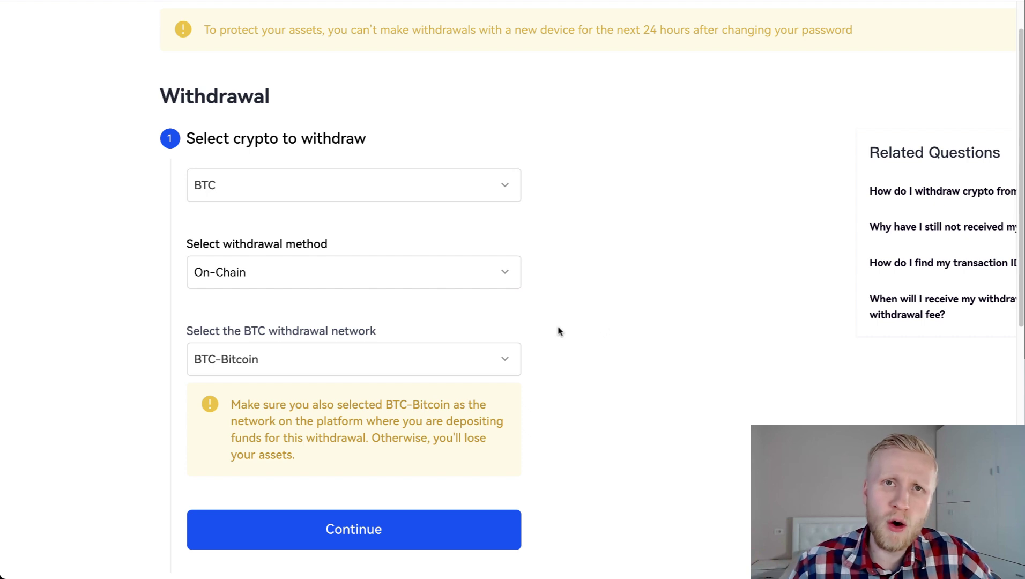
scroll(558, 331, "down", 2)
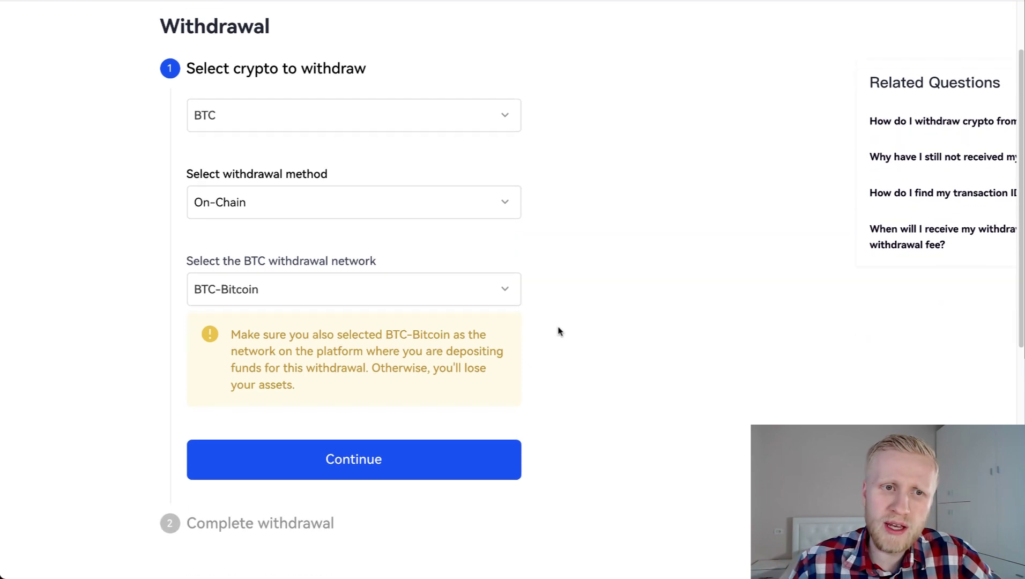
left_click(345, 470)
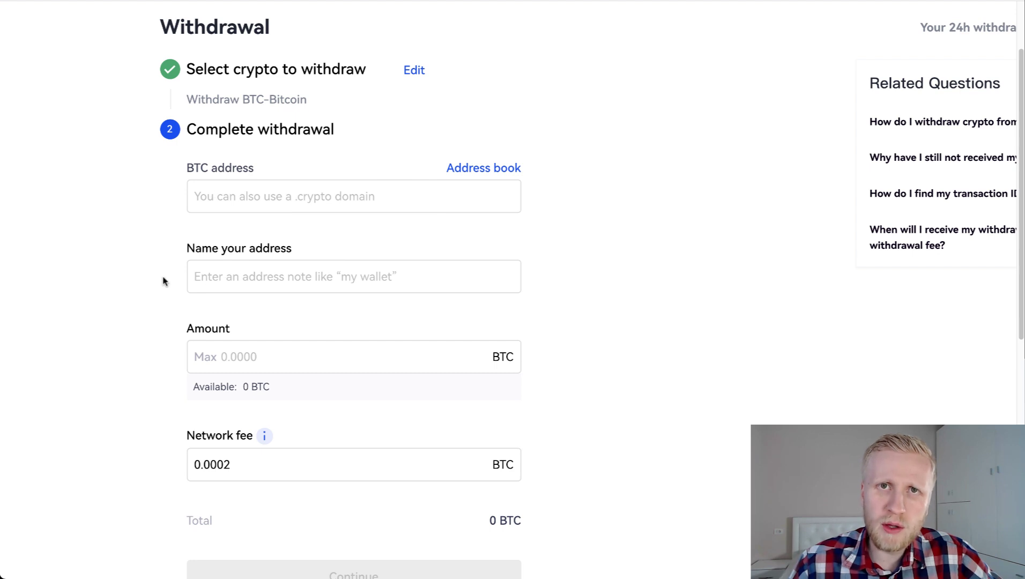
scroll(225, 241, "down", 1)
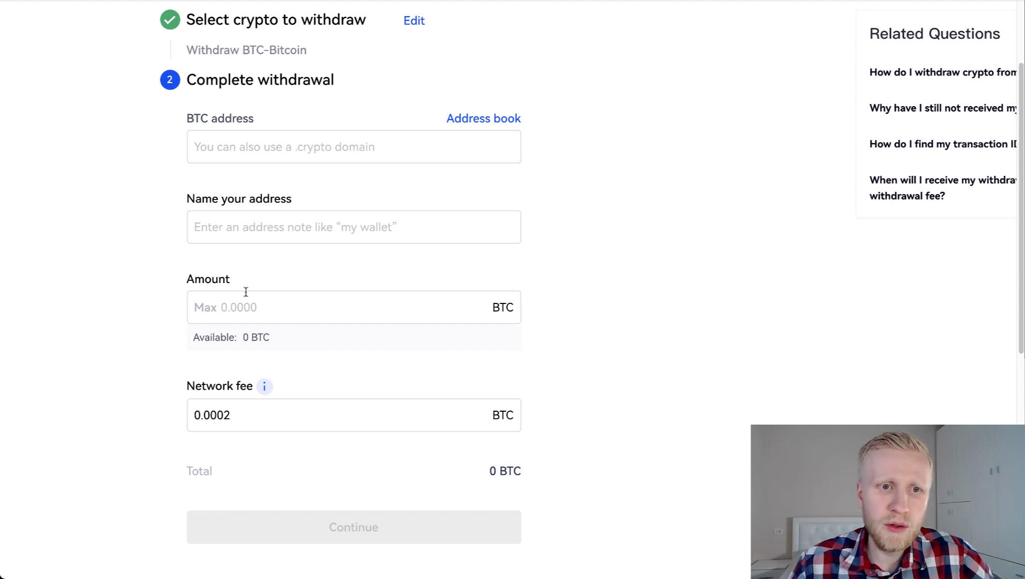
scroll(372, 435, "down", 1)
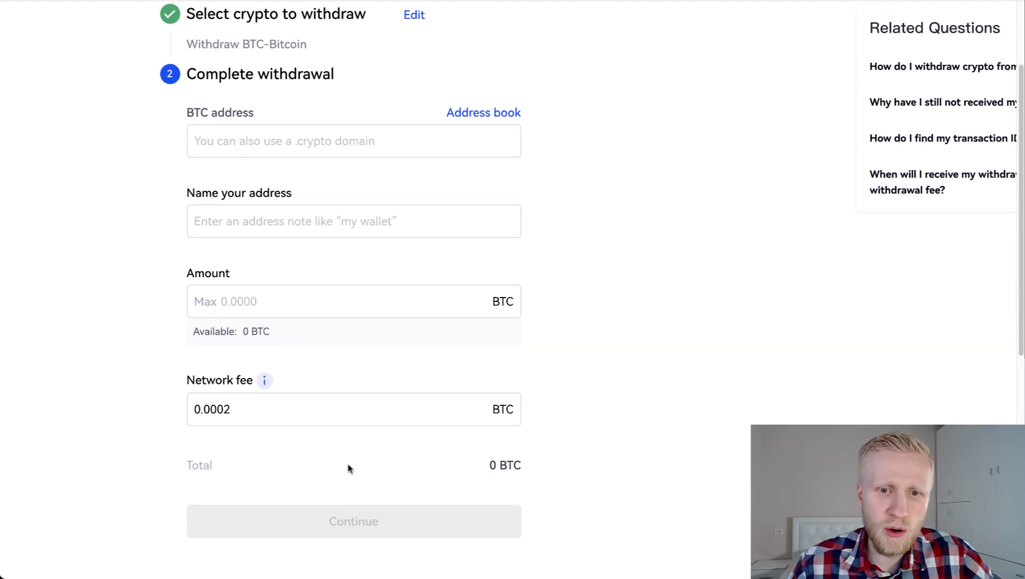
scroll(349, 520, "down", 1)
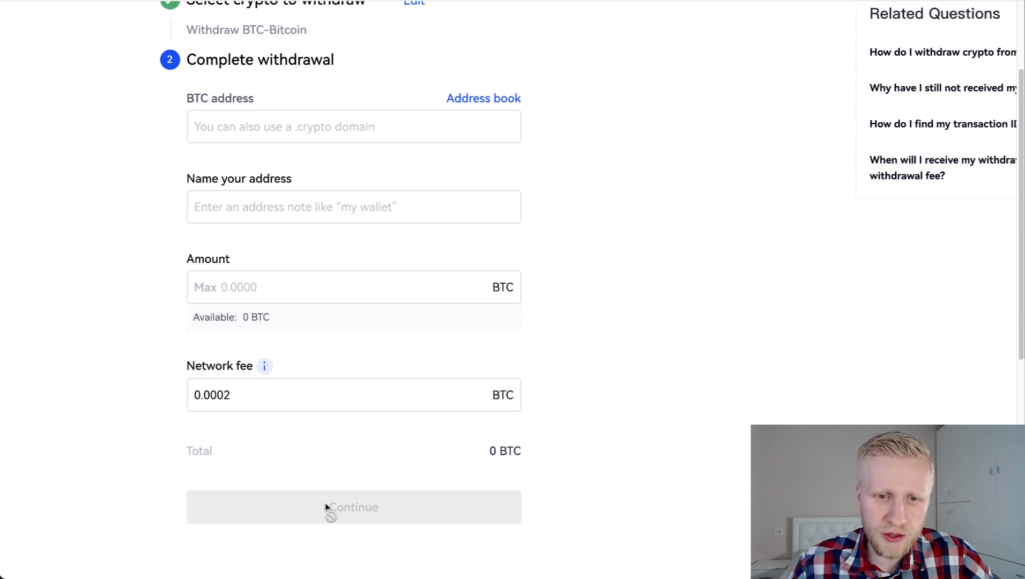
scroll(600, 262, "up", 1)
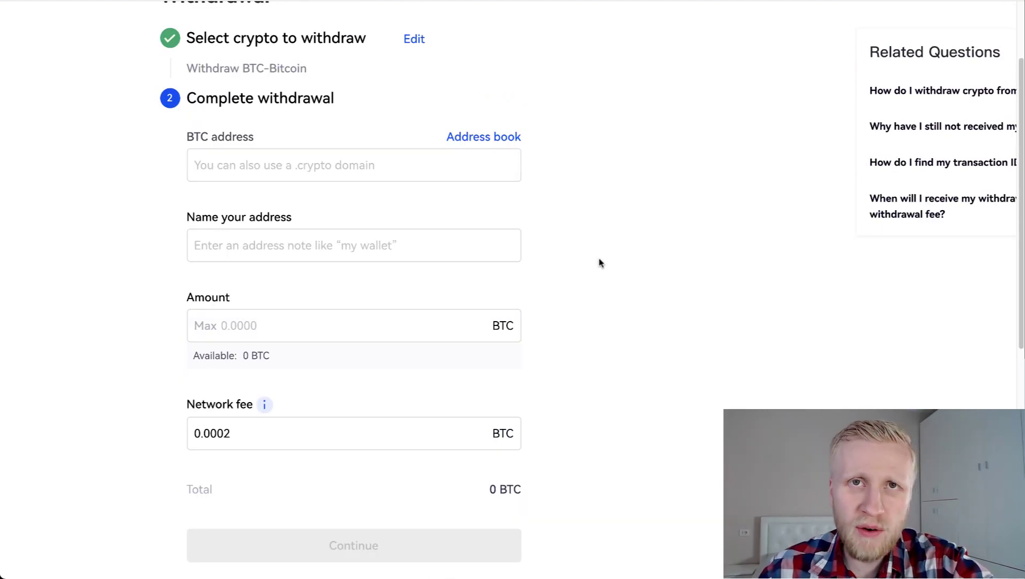
scroll(600, 262, "up", 3)
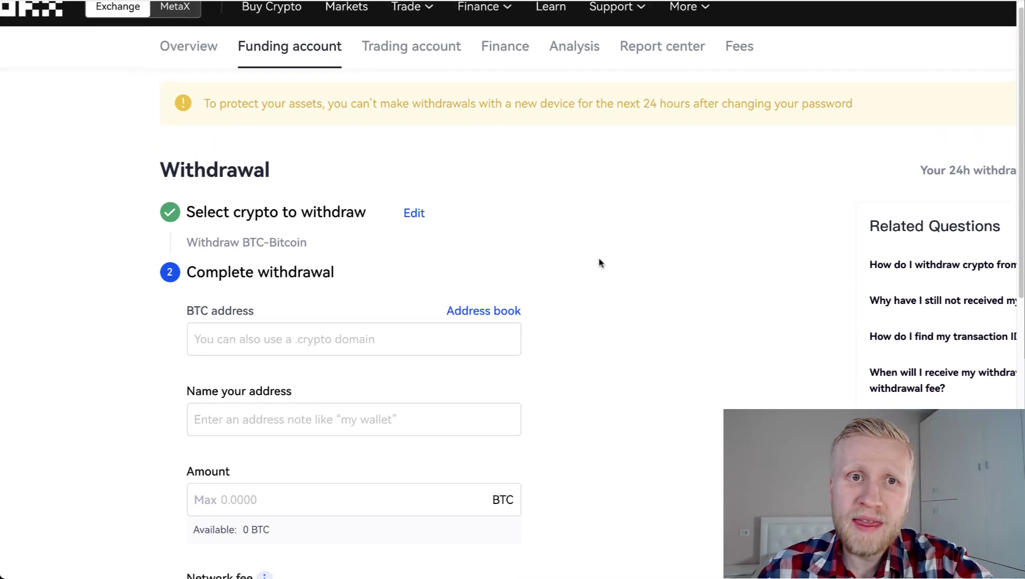
scroll(600, 262, "up", 1)
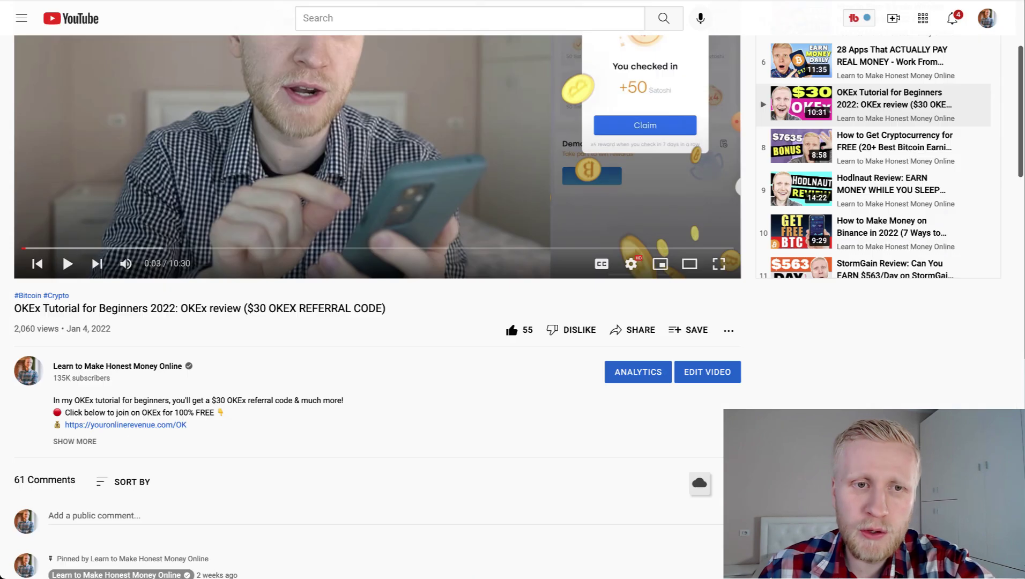
- Scroll the OKEx tutorial video page down to its description and pinned guide link, then back up
scroll(75, 246, "down", 3)
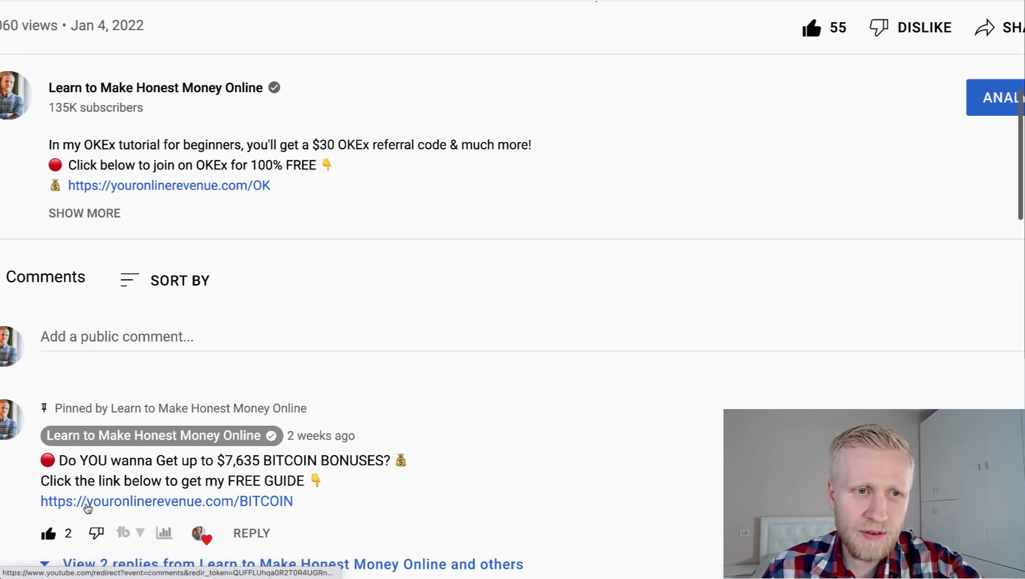
scroll(125, 298, "up", 10)
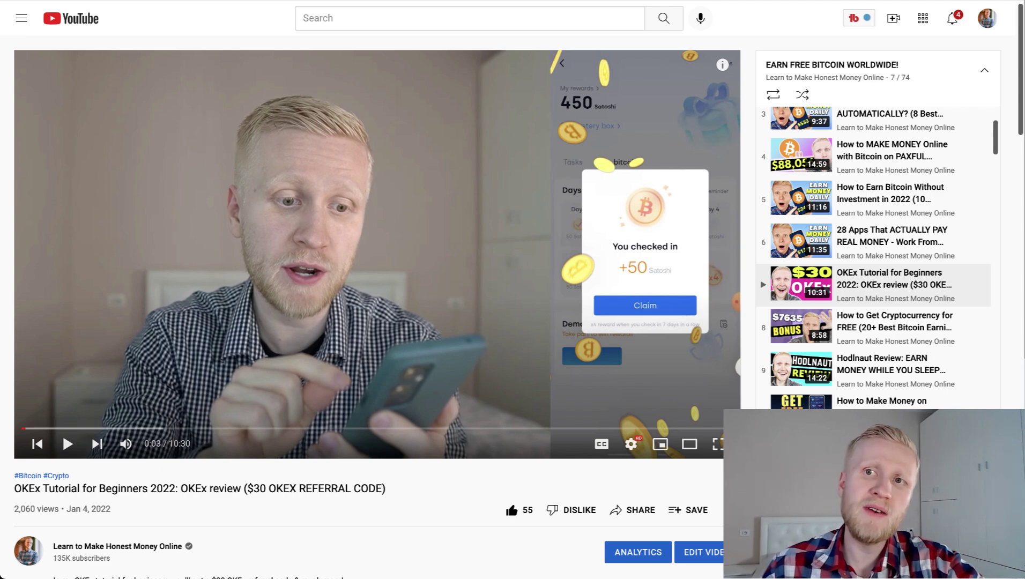